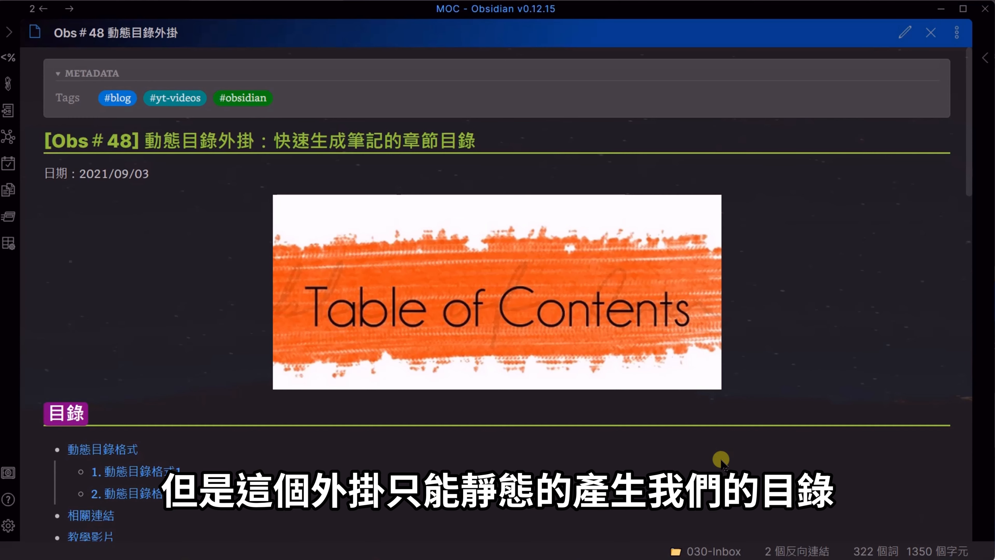
Examine the rendered 目錄 list at the start of the note together with the section headings it links to.
scroll(721, 459, down, 10)
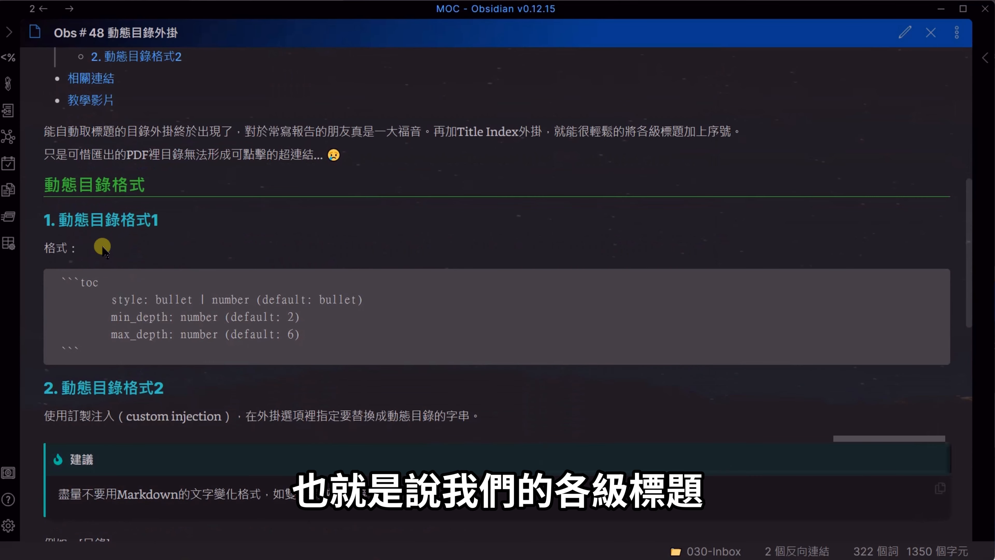
scroll(332, 409, up, 3)
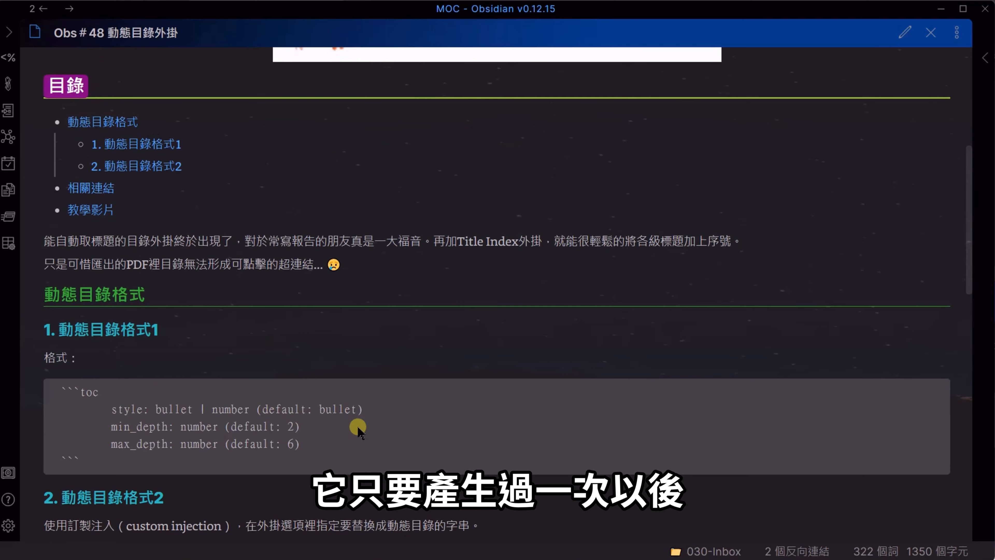
scroll(358, 429, down, 5)
scroll(431, 431, up, 5)
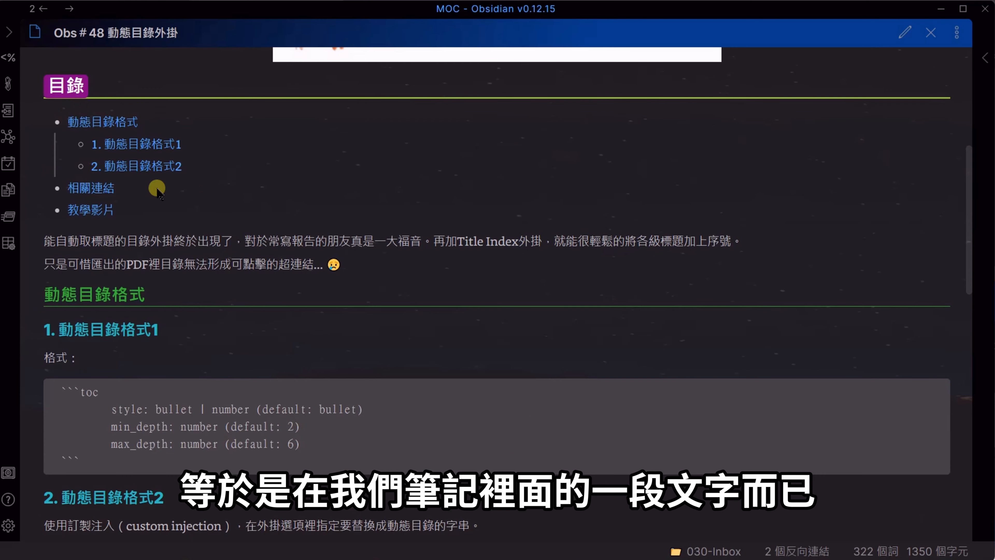
scroll(405, 417, down, 3)
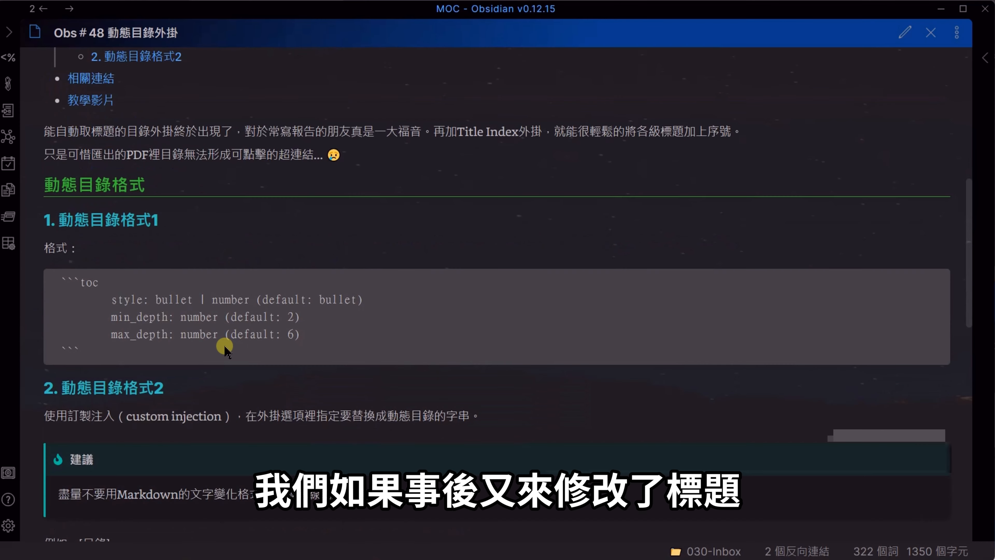
scroll(258, 400, up, 3)
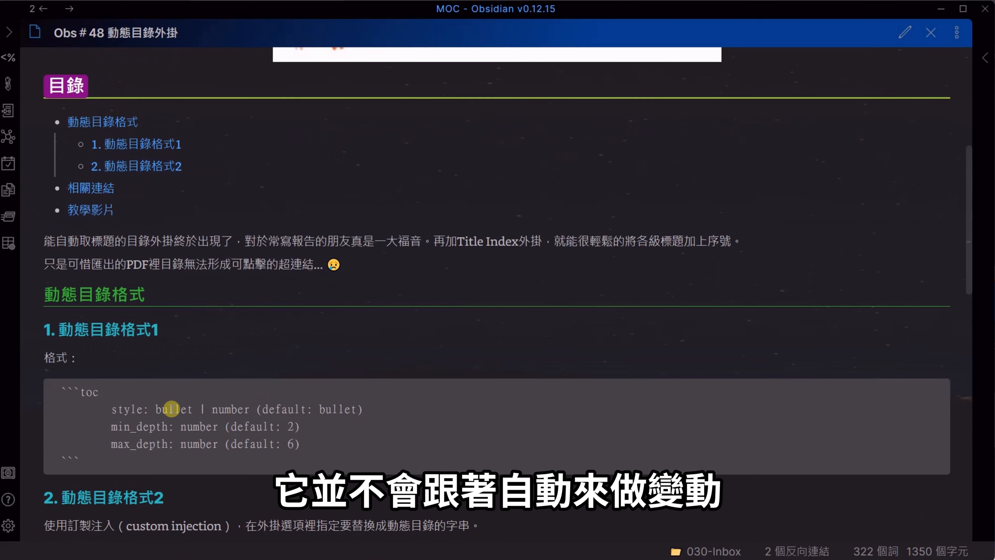
scroll(262, 435, up, 5)
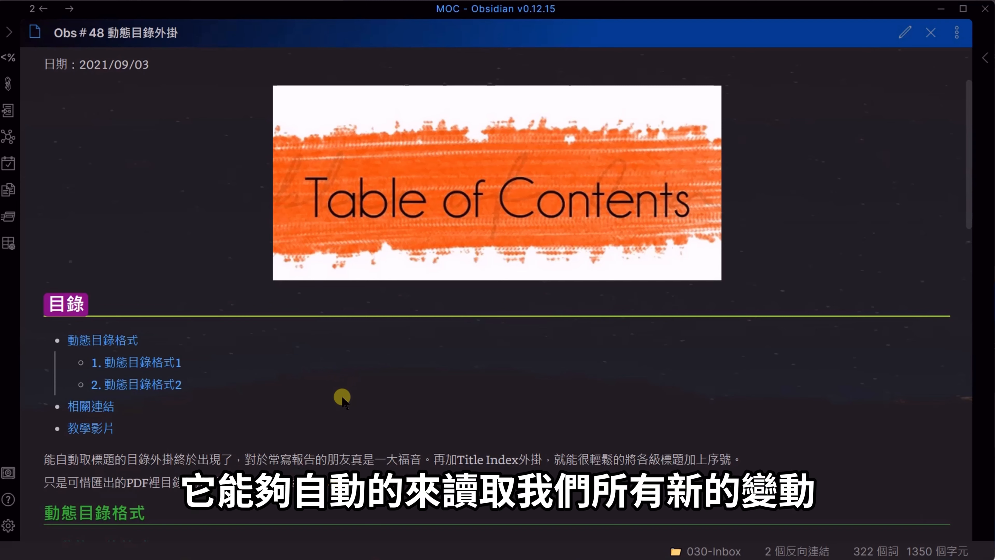
scroll(343, 403, down, 3)
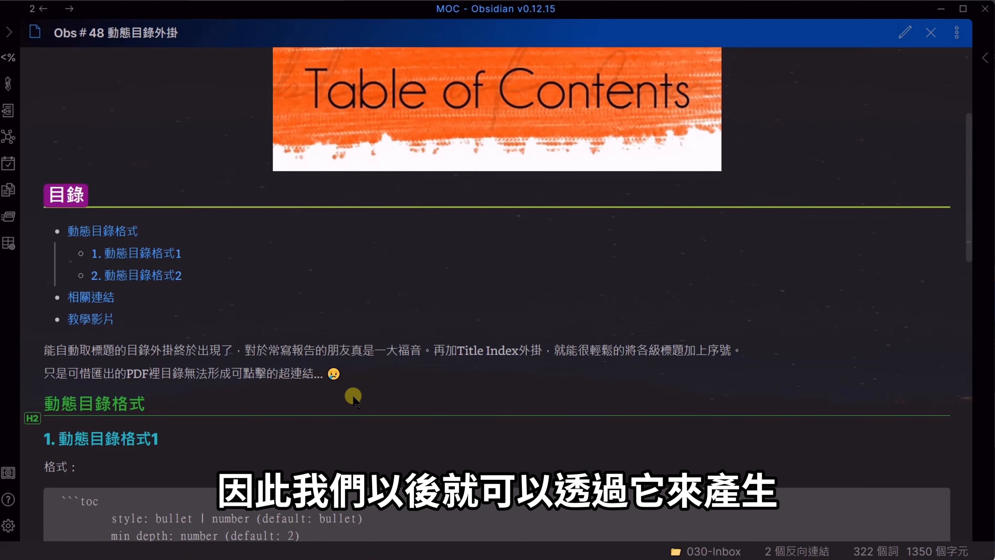
scroll(354, 397, up, 3)
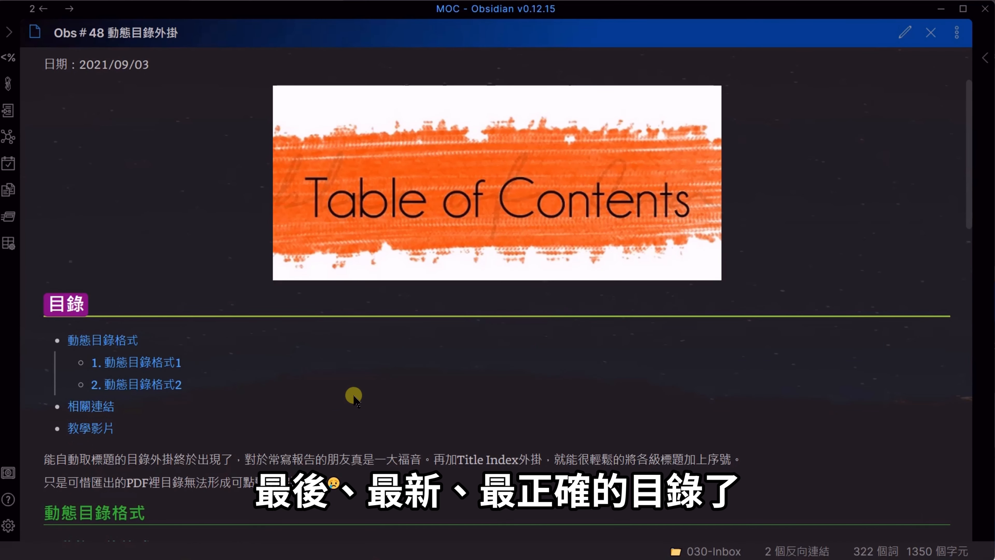
scroll(354, 398, down, 3)
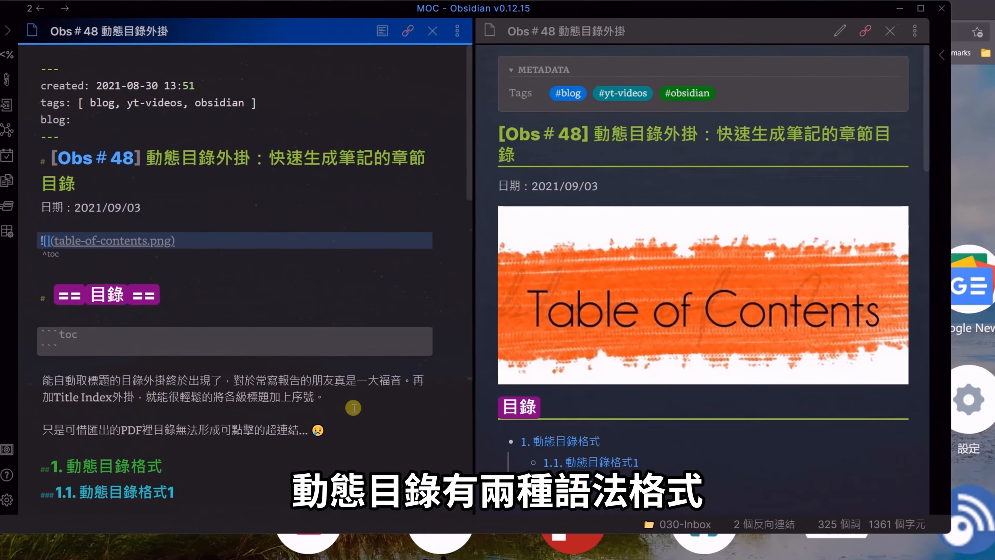
Examine the toc code block under the 目錄 heading in the note source, comparing it with the rendered contents list.
scroll(368, 419, down, 3)
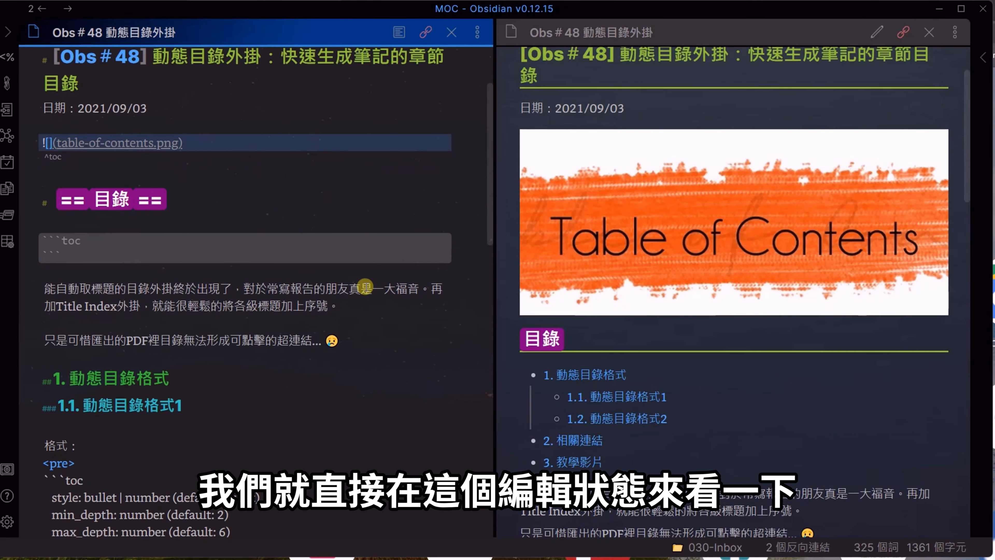
scroll(367, 274, down, 3)
scroll(364, 271, down, 4)
scroll(364, 271, up, 4)
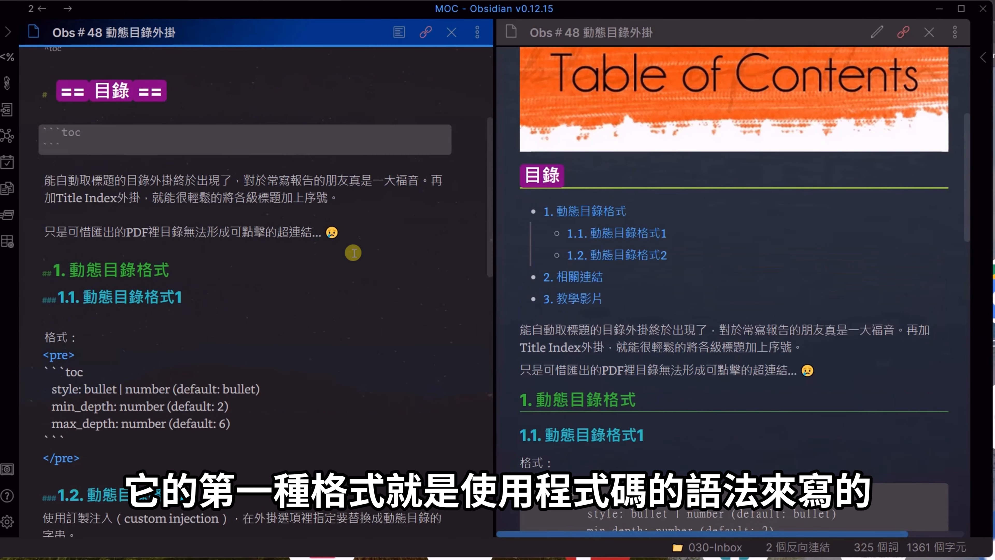
scroll(361, 299, up, 3)
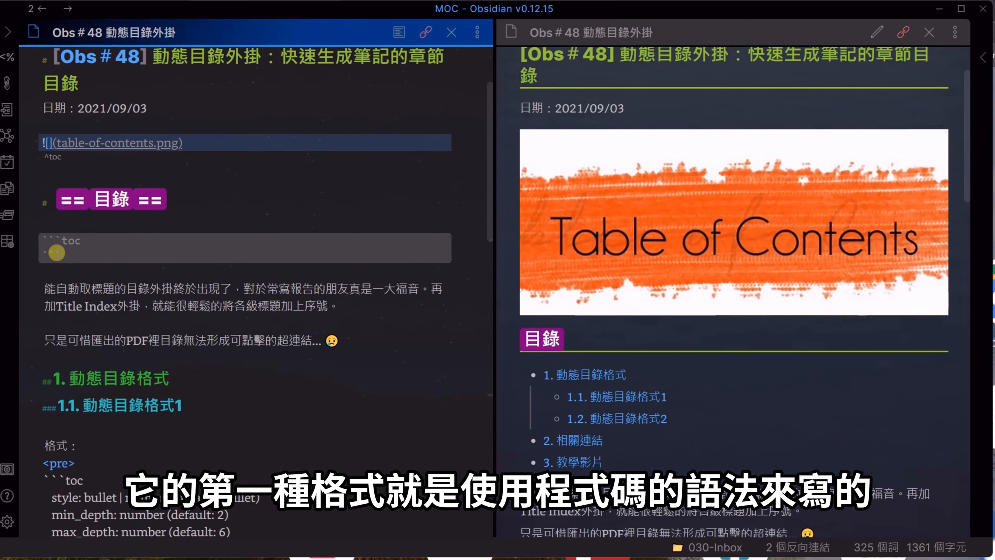
click(40, 239)
drag(40, 239, 57, 241)
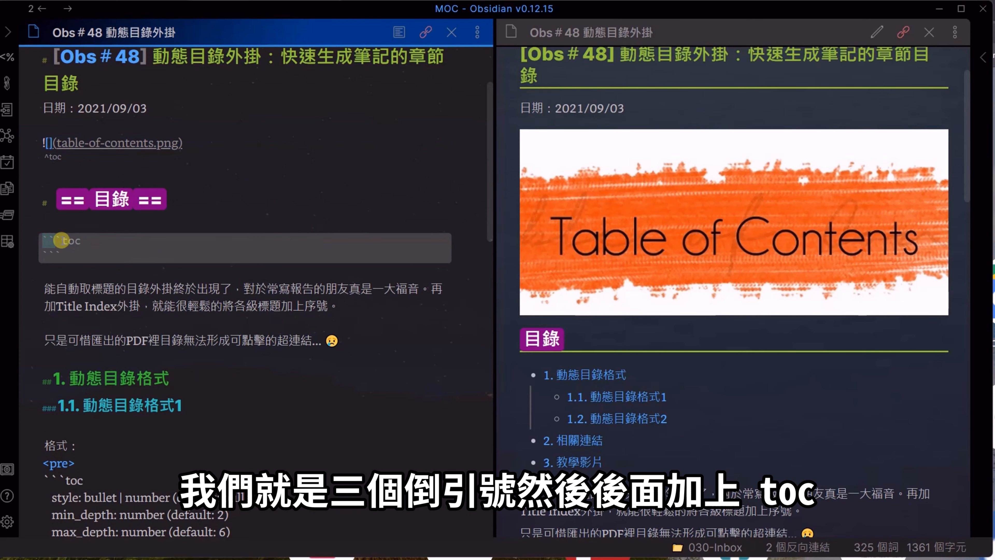
click(81, 240)
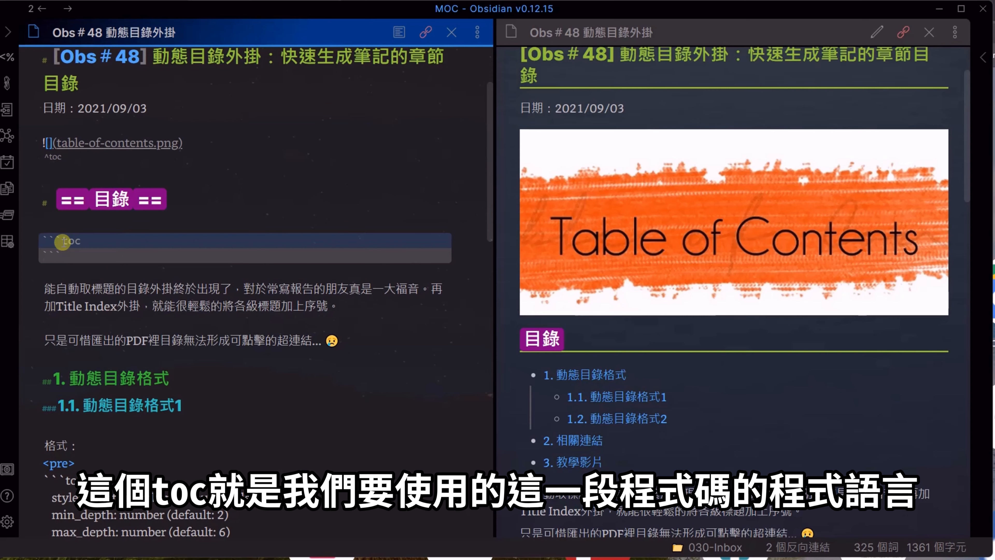
click(63, 254)
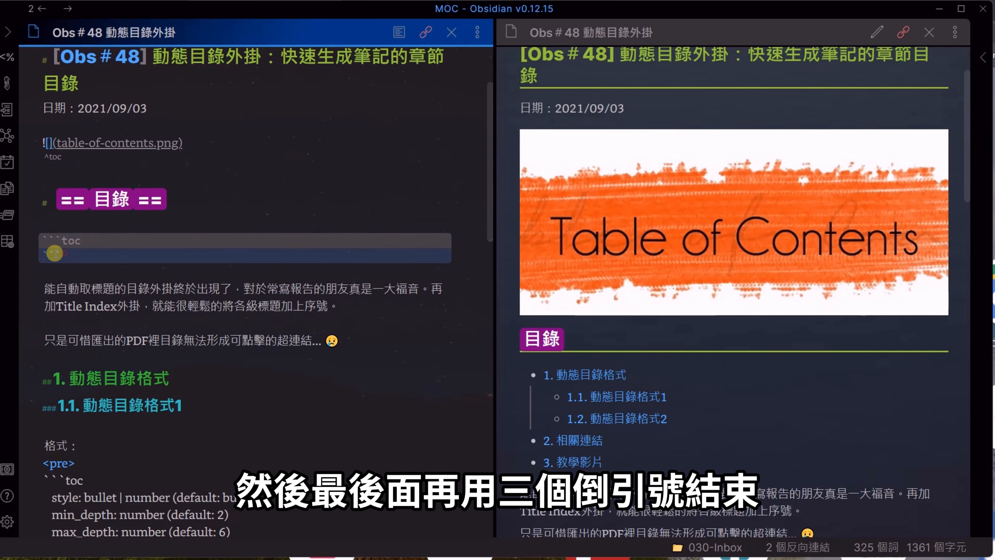
drag(55, 254, 77, 257)
click(50, 241)
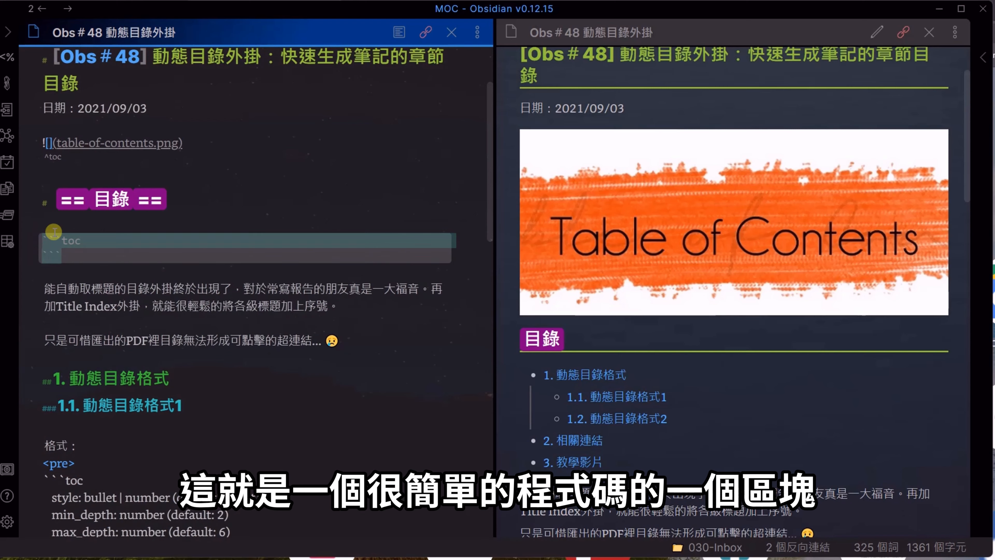
click(67, 257)
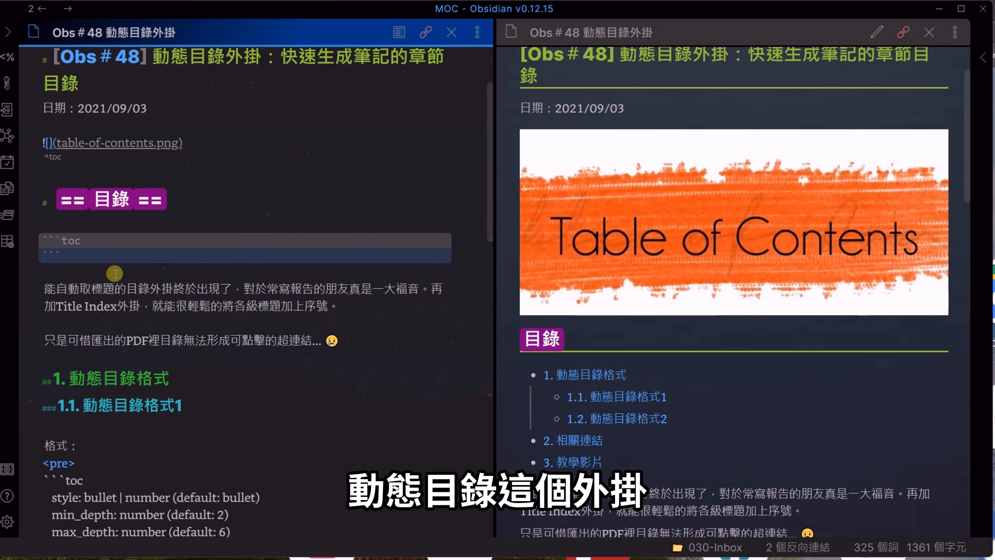
drag(42, 238, 68, 257)
Review the three optional toc parameters in section 1.1, focusing on the style options and the matching rendered list.
scroll(670, 378, down, 3)
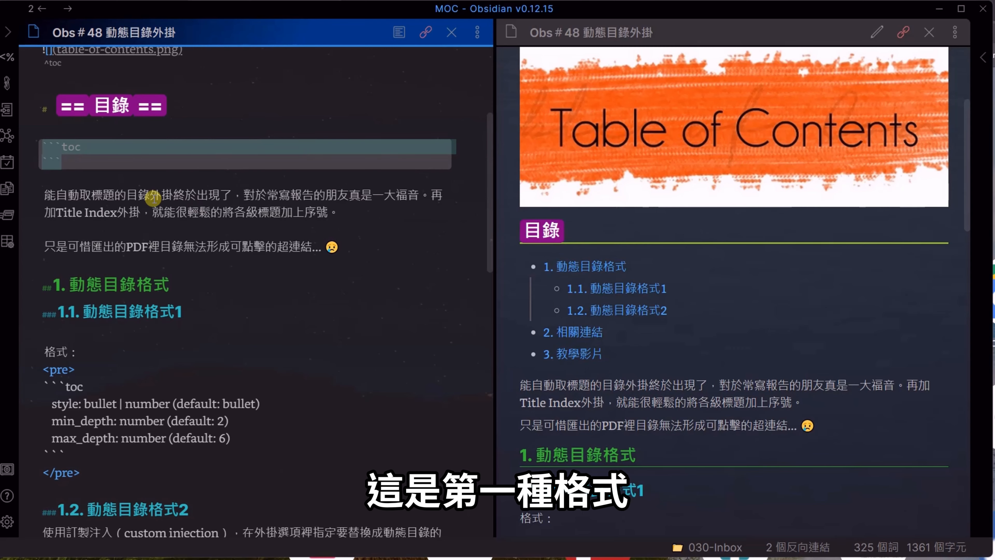
scroll(350, 308, down, 5)
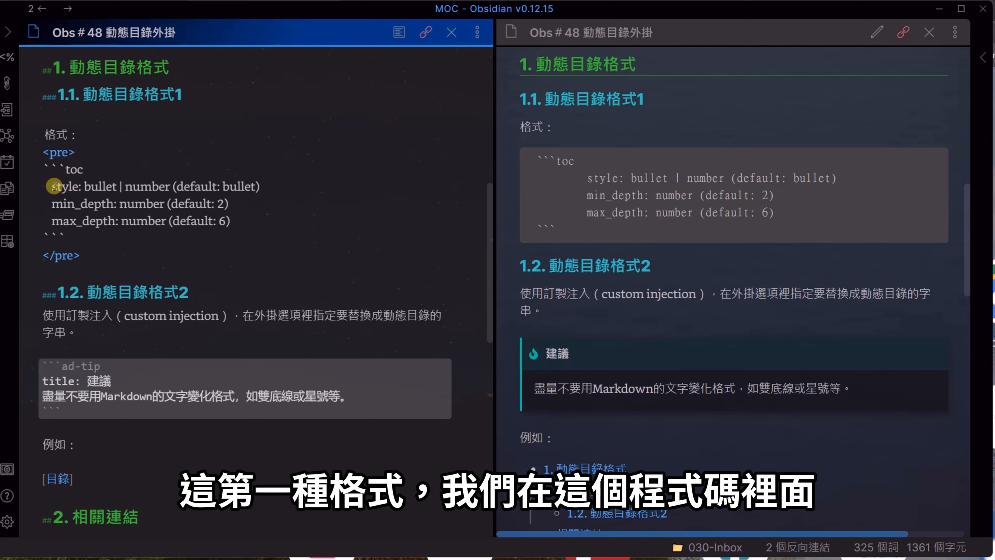
drag(50, 186, 271, 226)
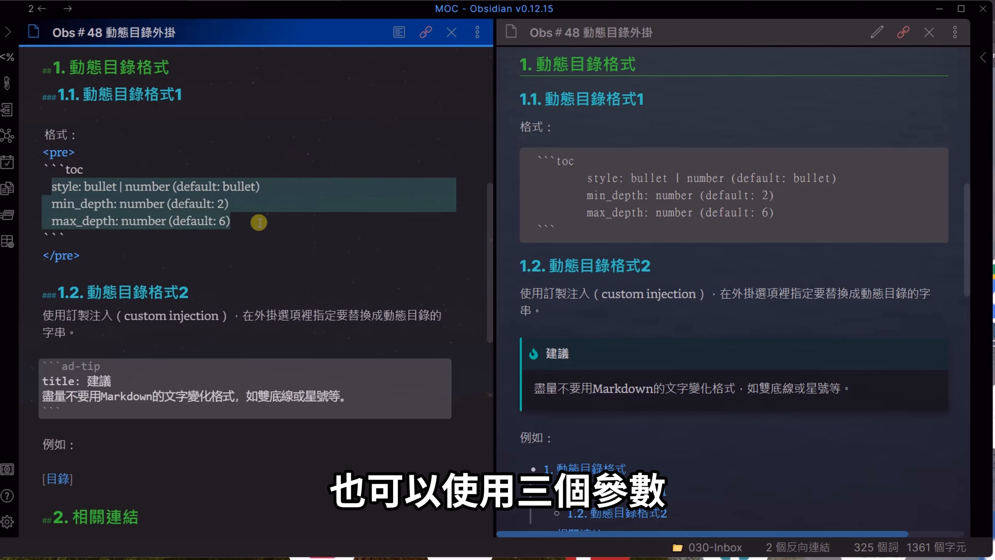
click(50, 187)
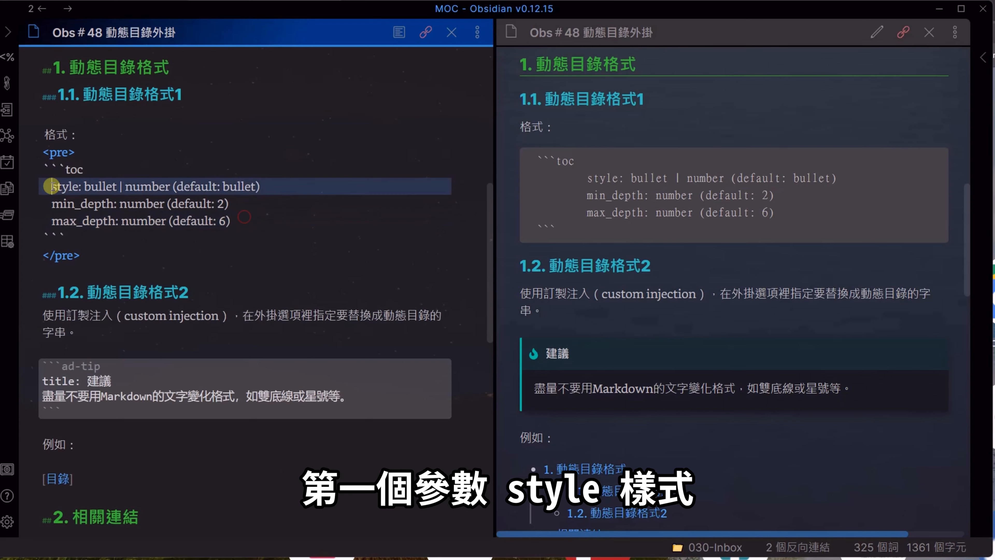
click(72, 186)
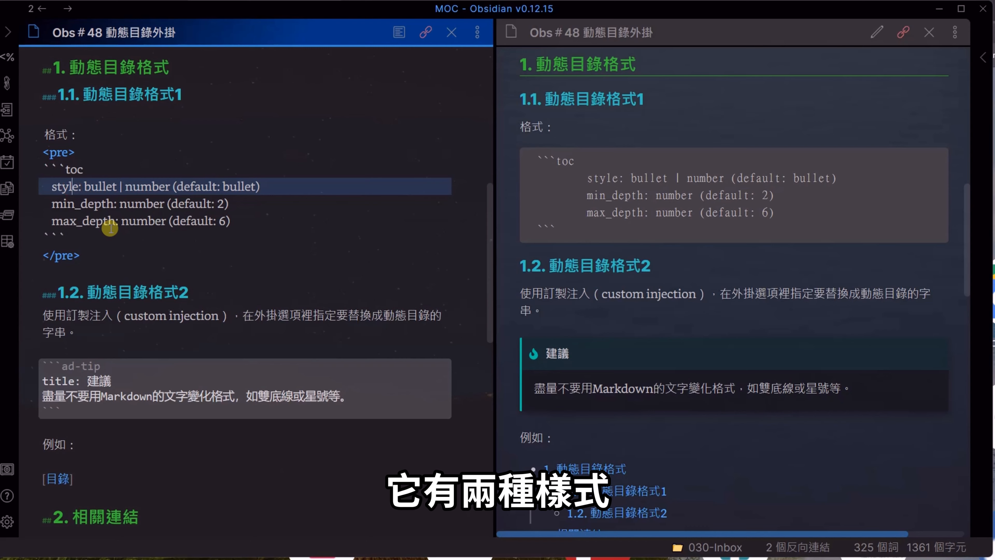
click(100, 186)
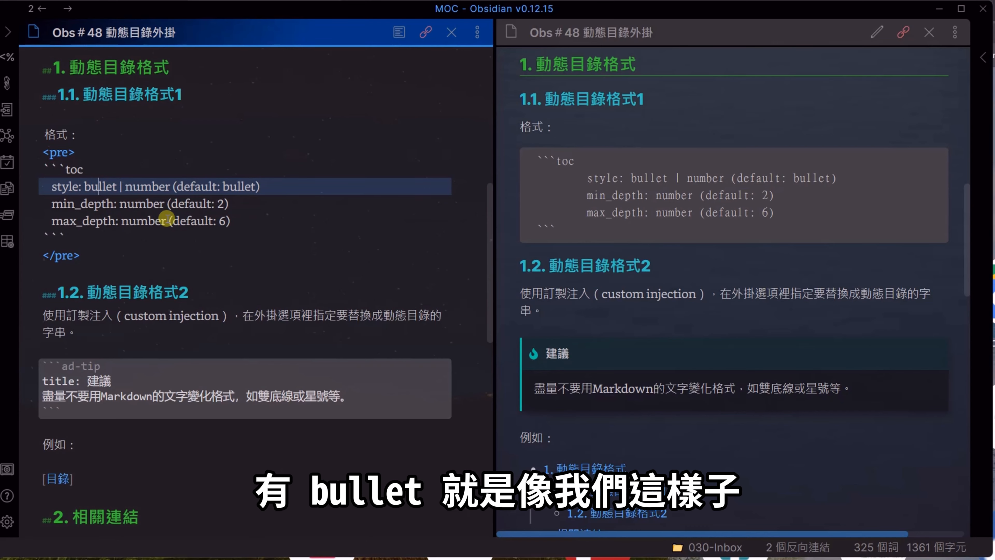
scroll(167, 220, up, 5)
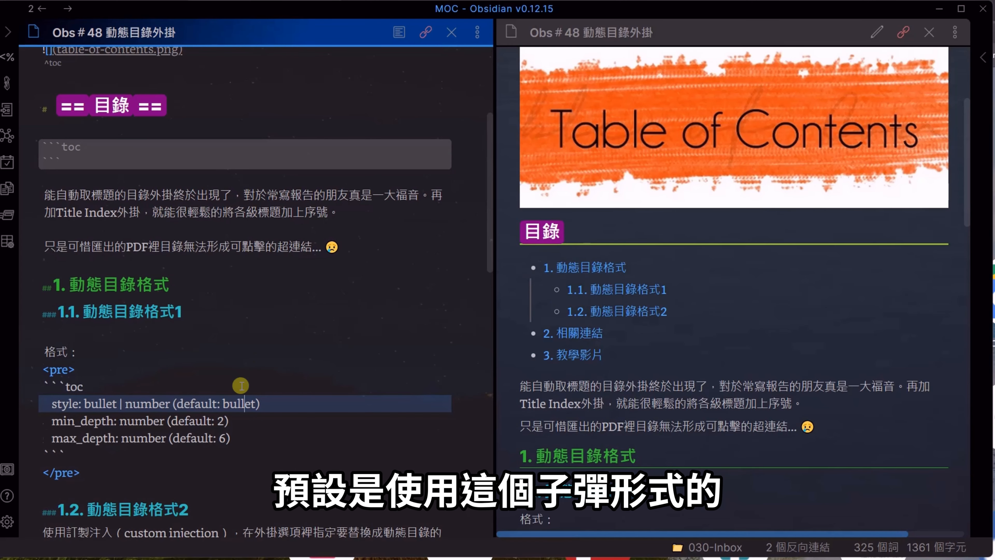
Examine the min_depth and max_depth parameters and their defaults in the toc format example of section 1.1.
scroll(241, 386, down, 3)
click(62, 313)
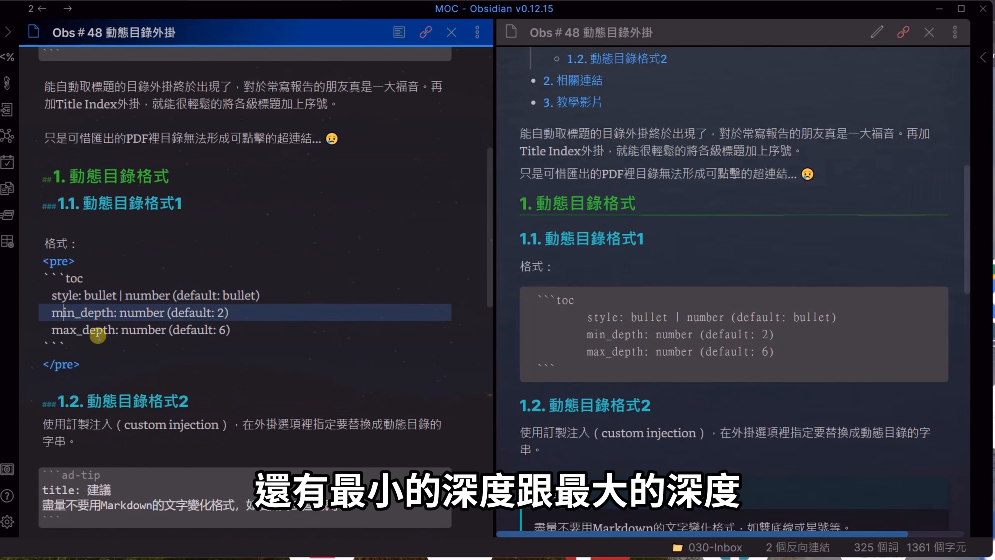
click(90, 330)
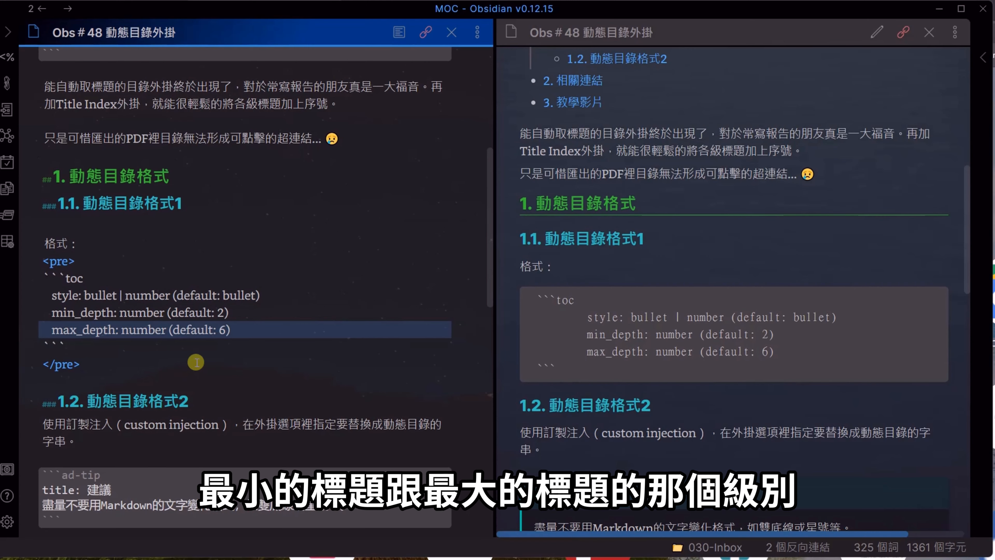
click(216, 312)
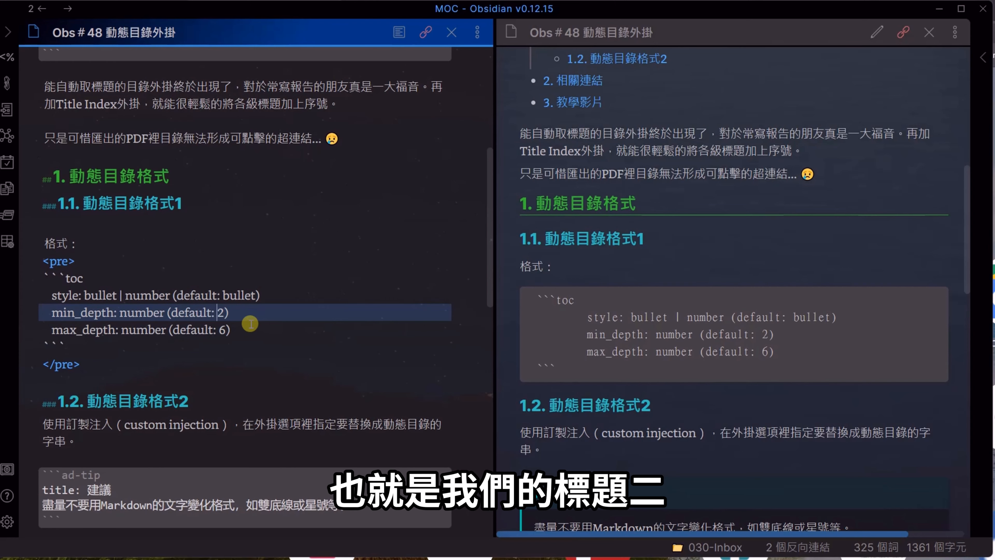
click(204, 330)
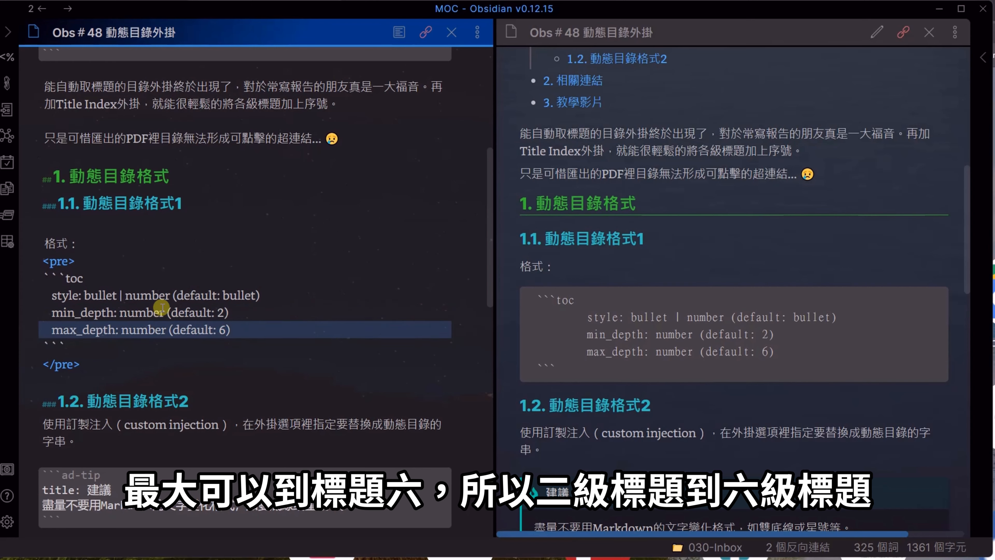
click(177, 329)
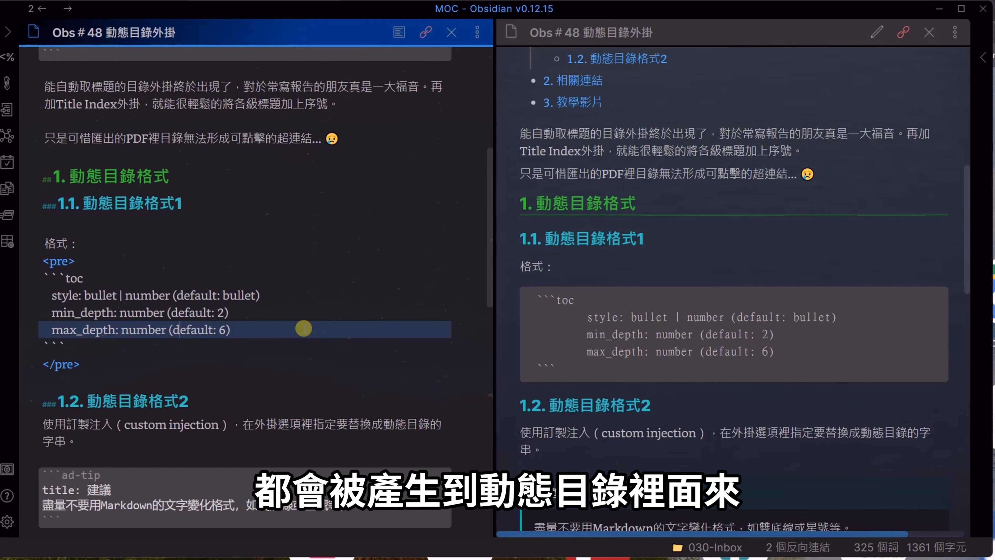
click(122, 294)
click(121, 315)
click(132, 346)
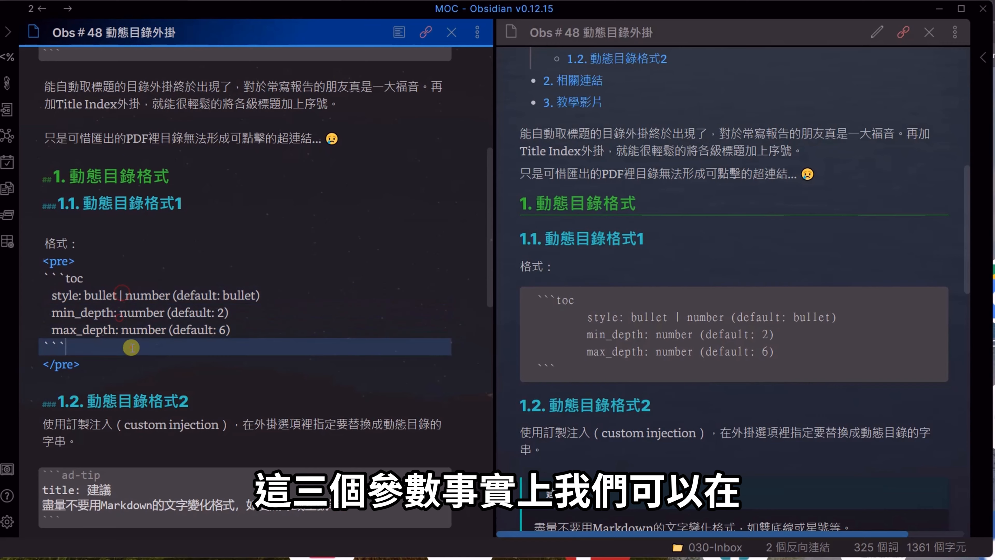
click(134, 329)
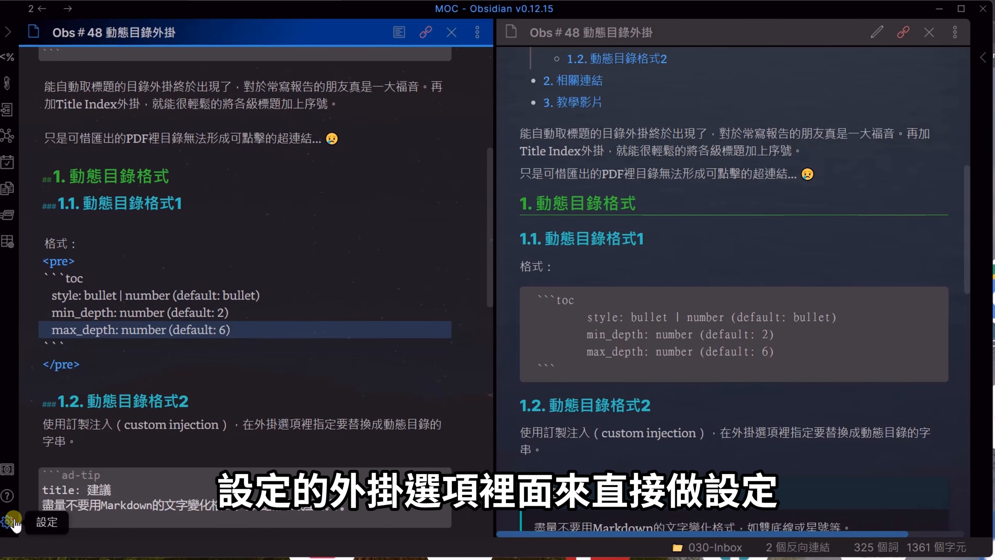
Check the custom injection value in the Dynamic Table of Contents plugin settings, then find the matching [目錄] example in the note.
click(7, 521)
scroll(227, 341, down, 3)
scroll(226, 341, down, 8)
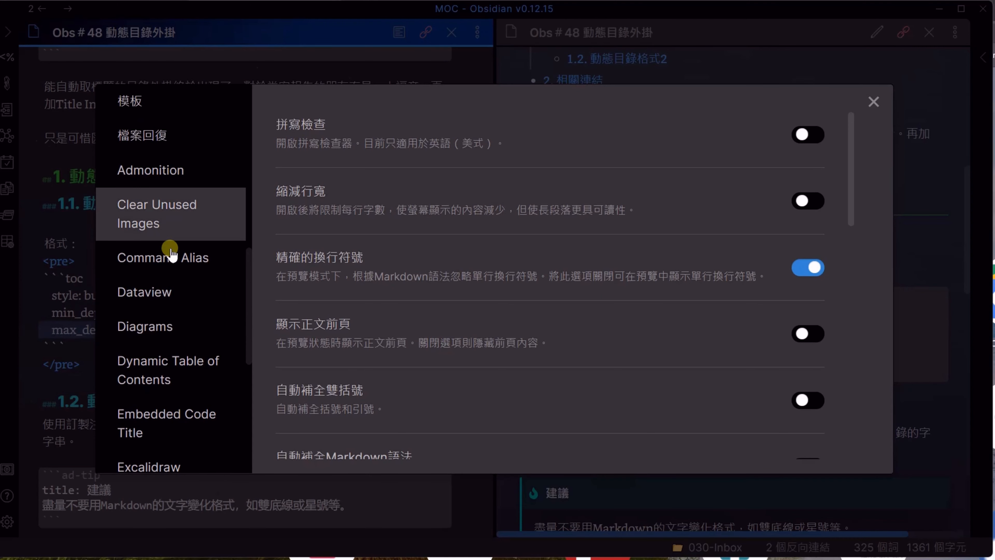
click(179, 366)
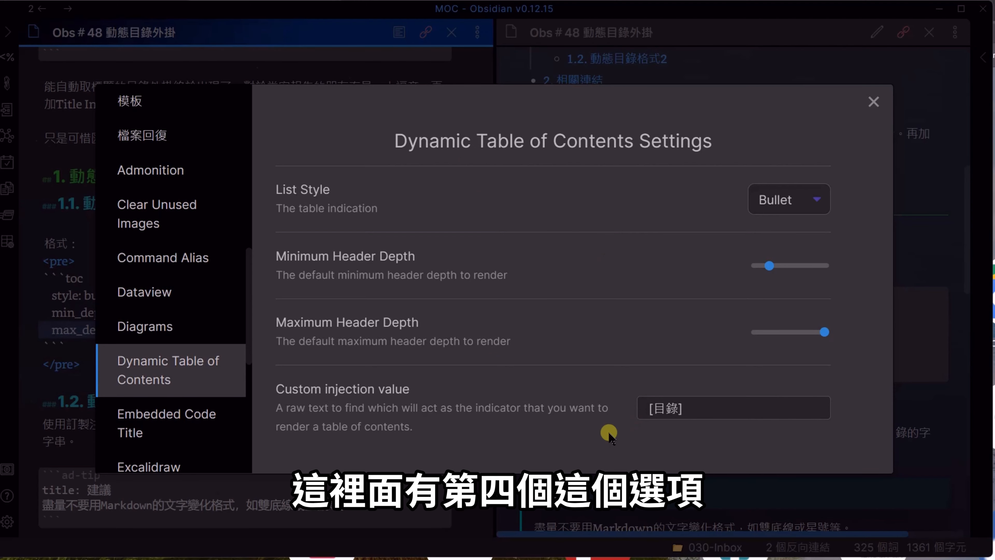
click(723, 410)
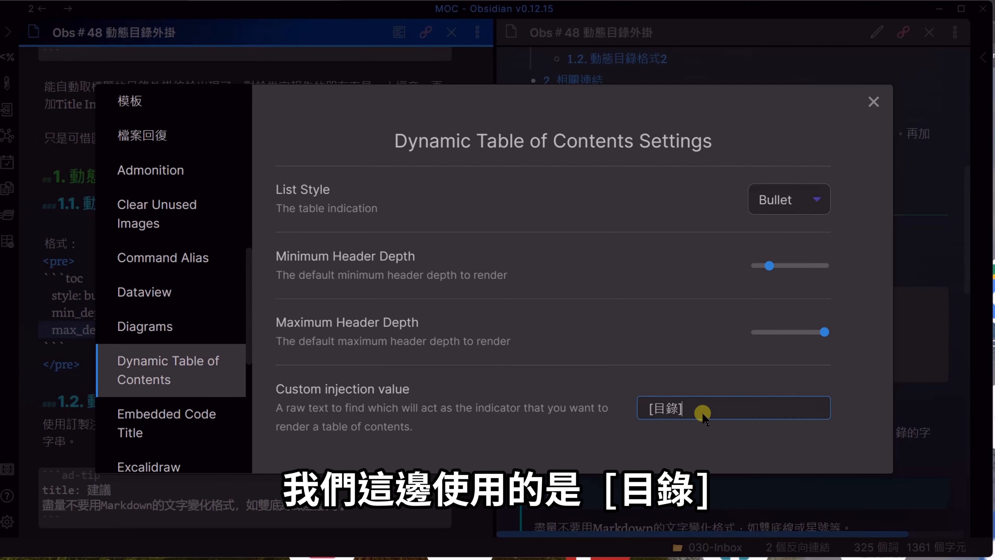
click(871, 111)
scroll(231, 313, down, 10)
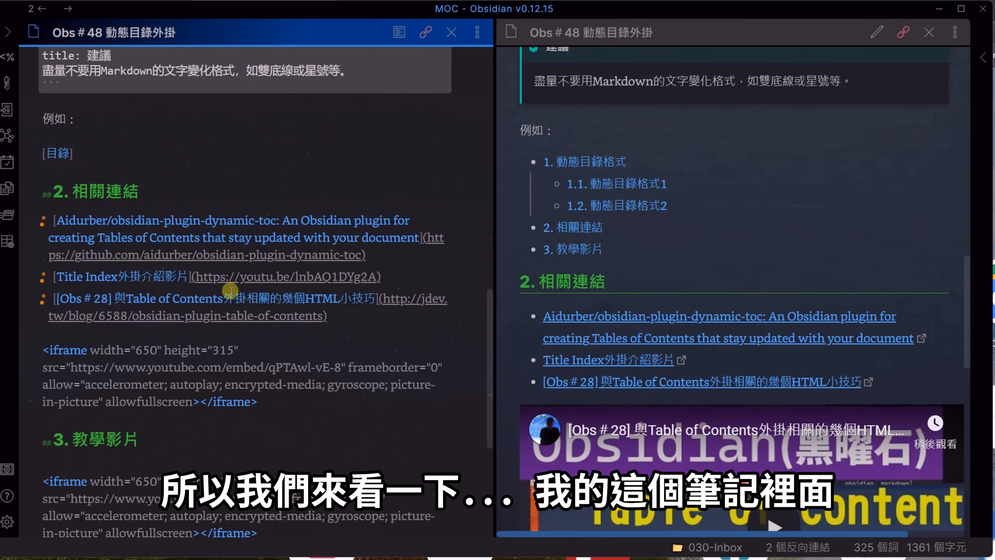
Examine the [目錄] line under 例如 in the note source and compare it with its rendered contents list.
click(82, 154)
drag(97, 154, 14, 151)
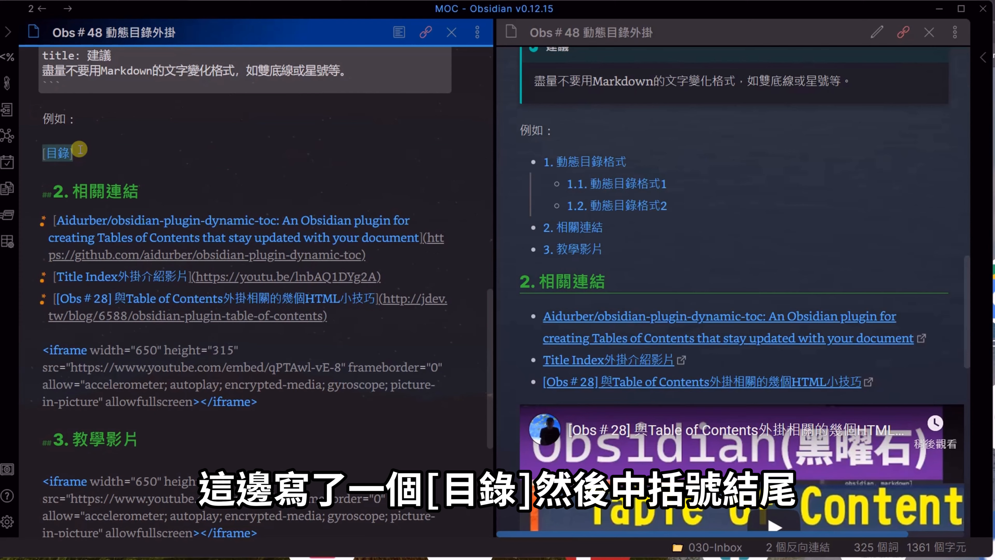
click(80, 150)
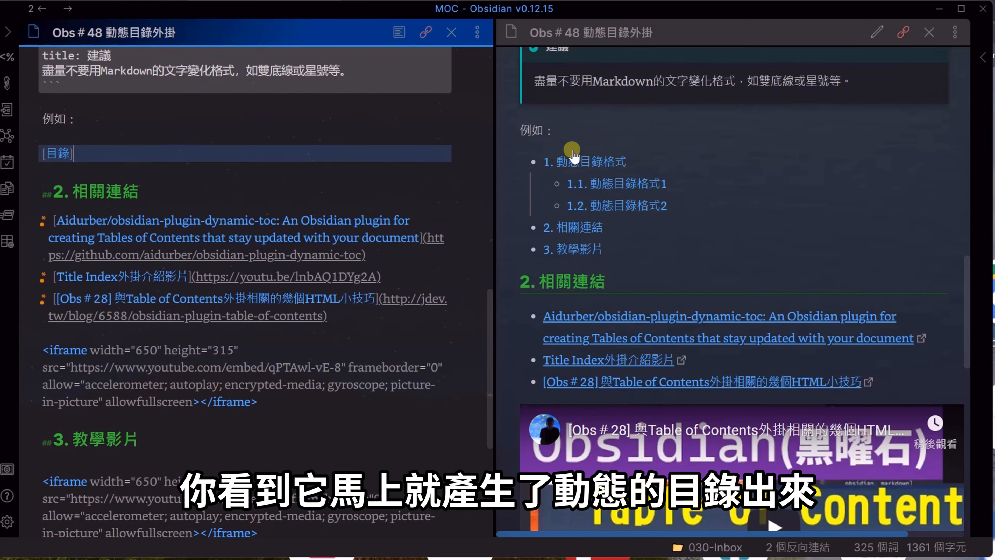
click(80, 160)
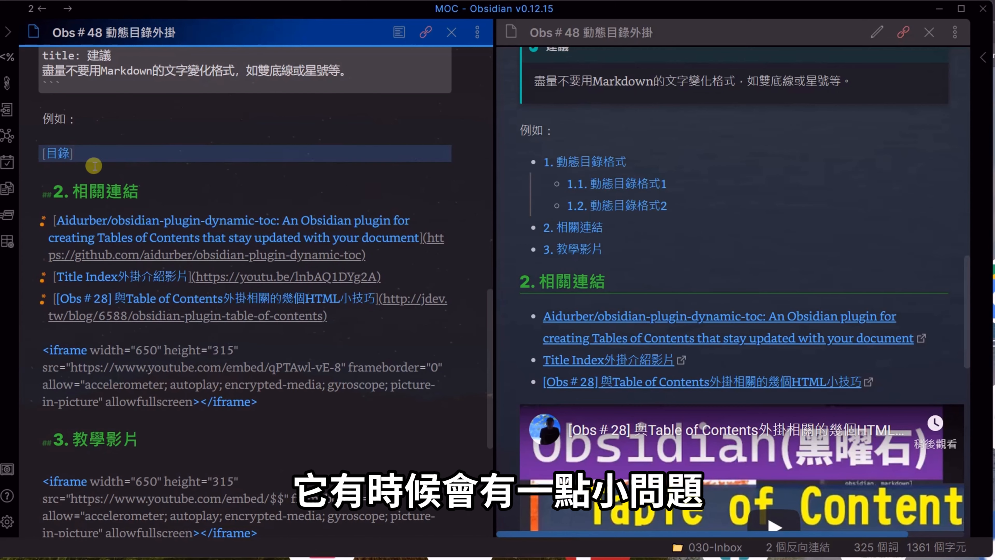
Add a level-three heading "3. TEST" below the [目錄] line, above the 相關連結 heading.
click(95, 153)
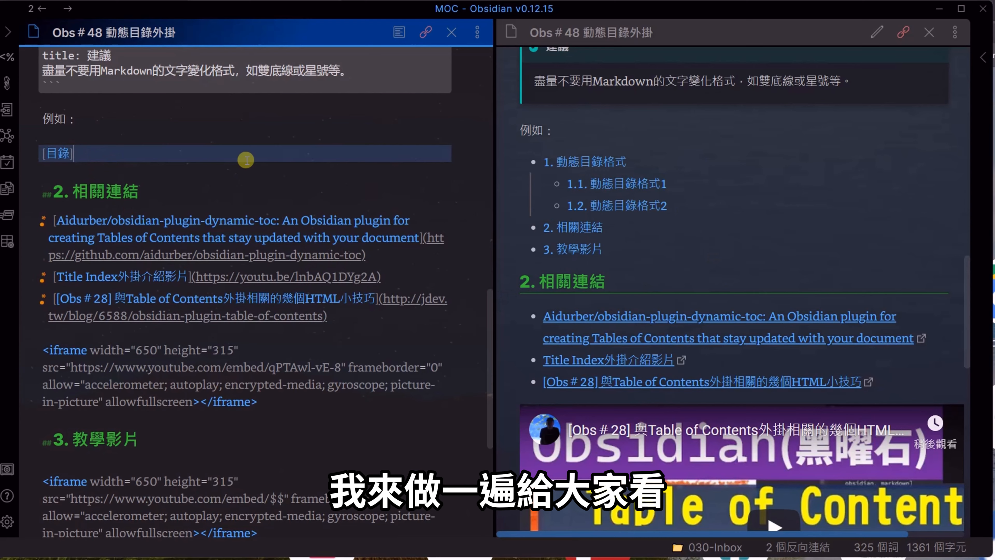
key(Return)
key(Return)
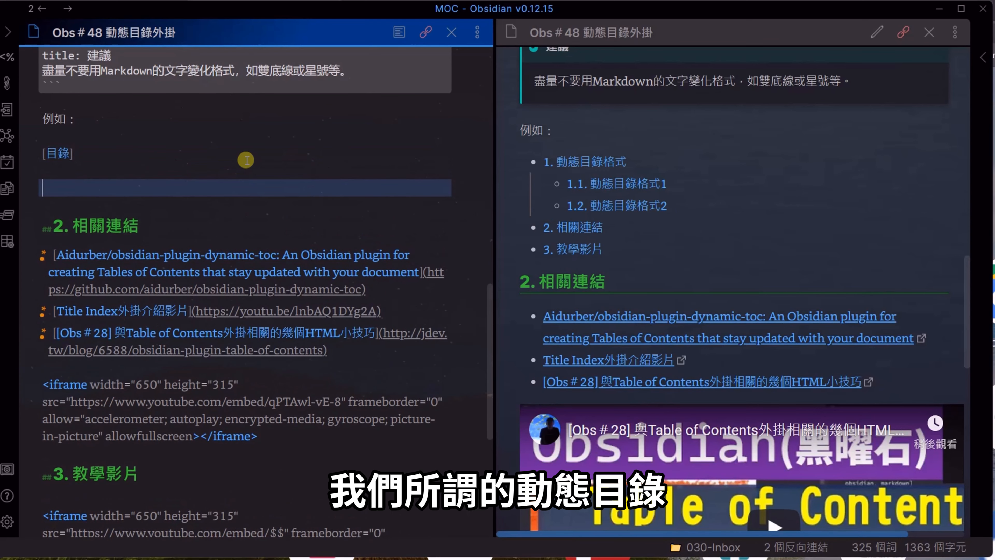
text(### )
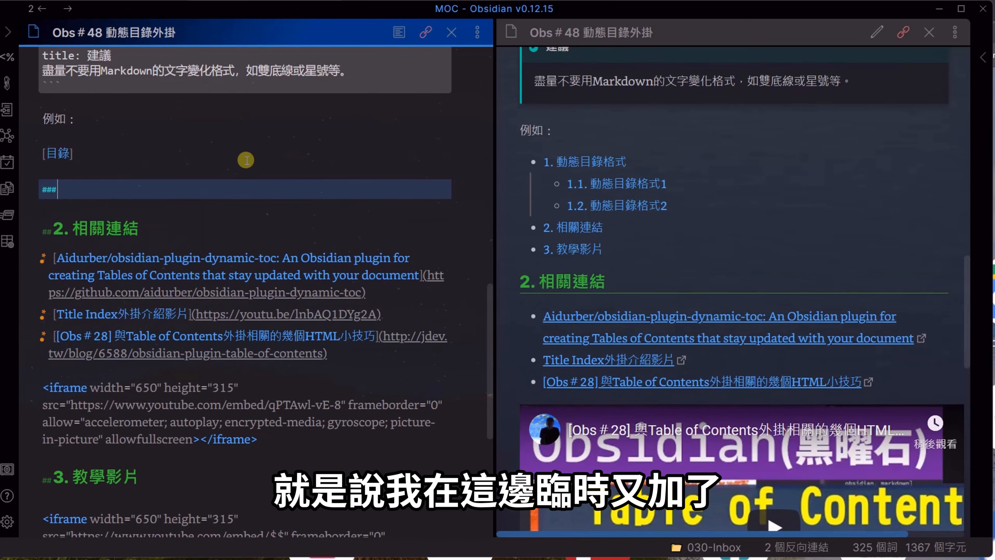
text(3.)
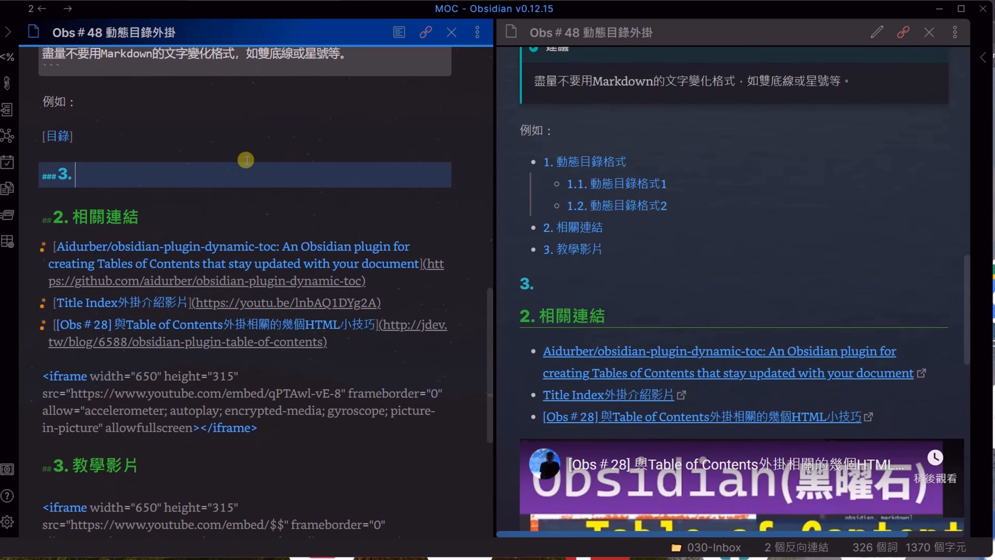
text(TES)
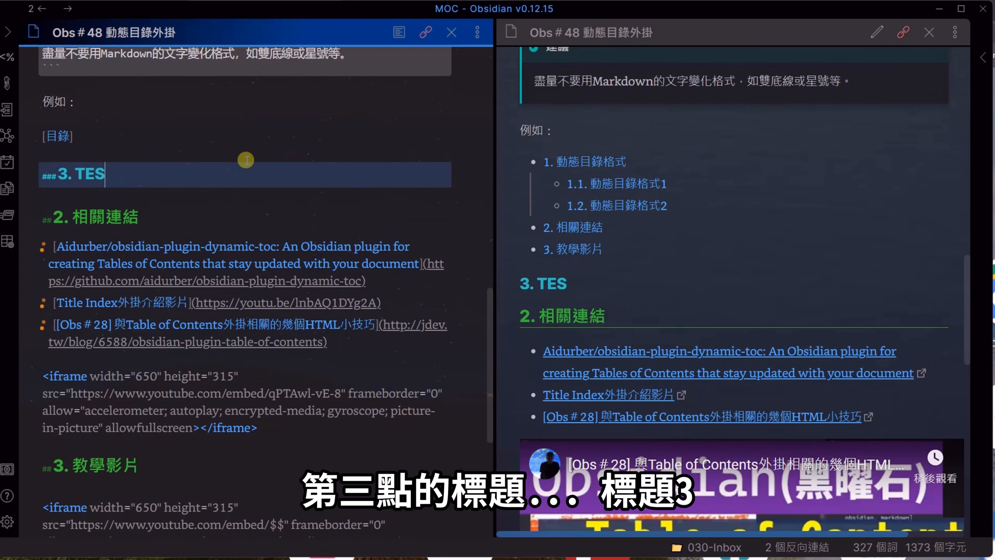
text(T)
click(216, 227)
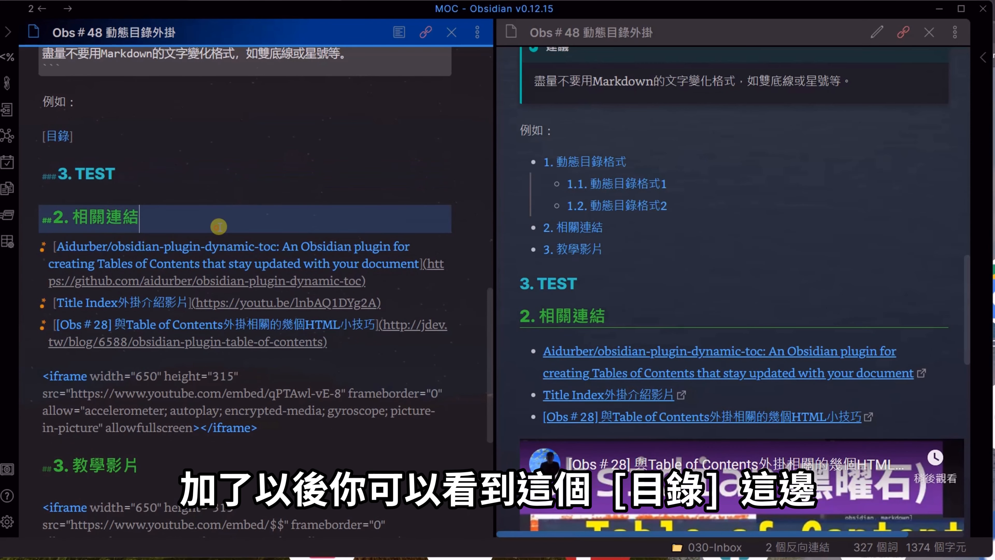
Compare how the [目錄] injection and the toc code block under the 目錄 heading each list the new TEST heading.
click(77, 138)
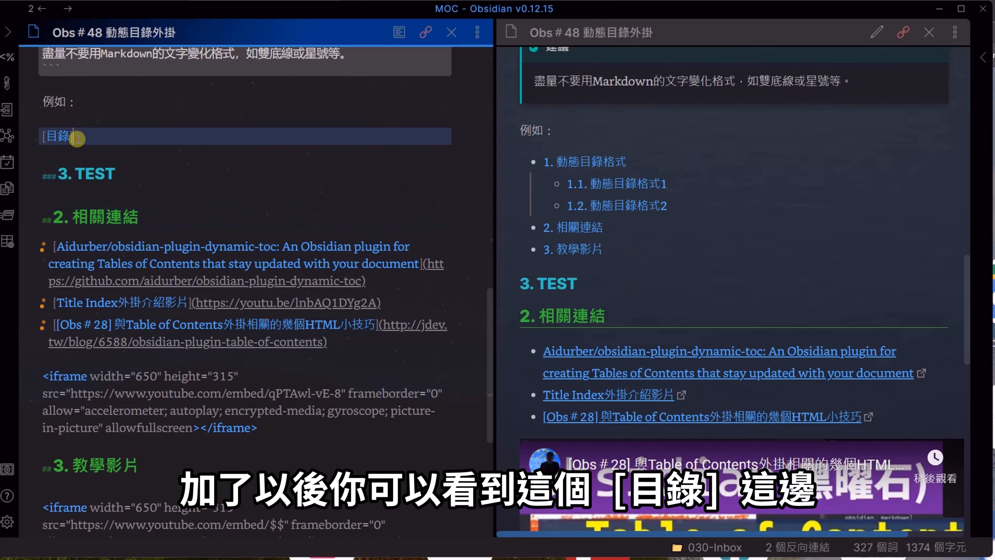
click(156, 183)
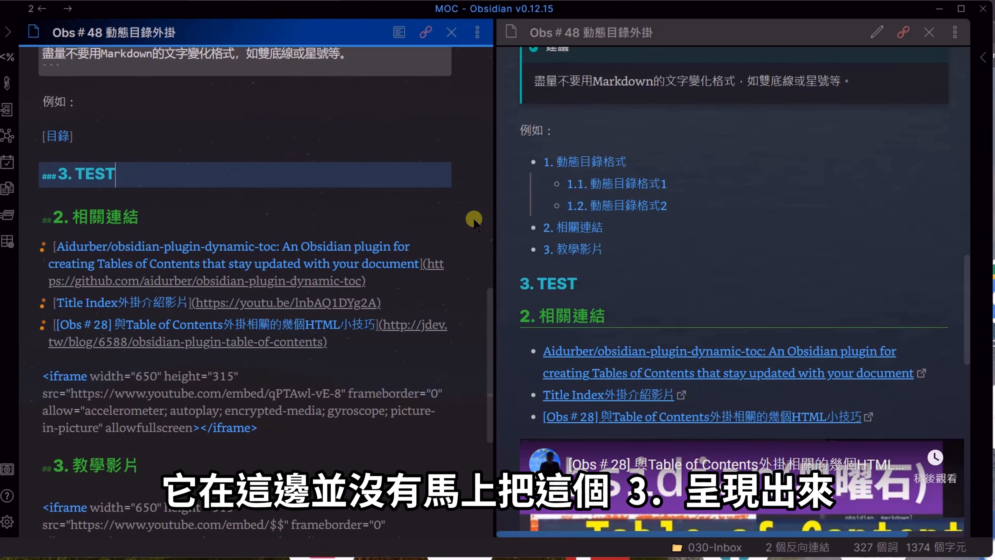
scroll(338, 290, up, 10)
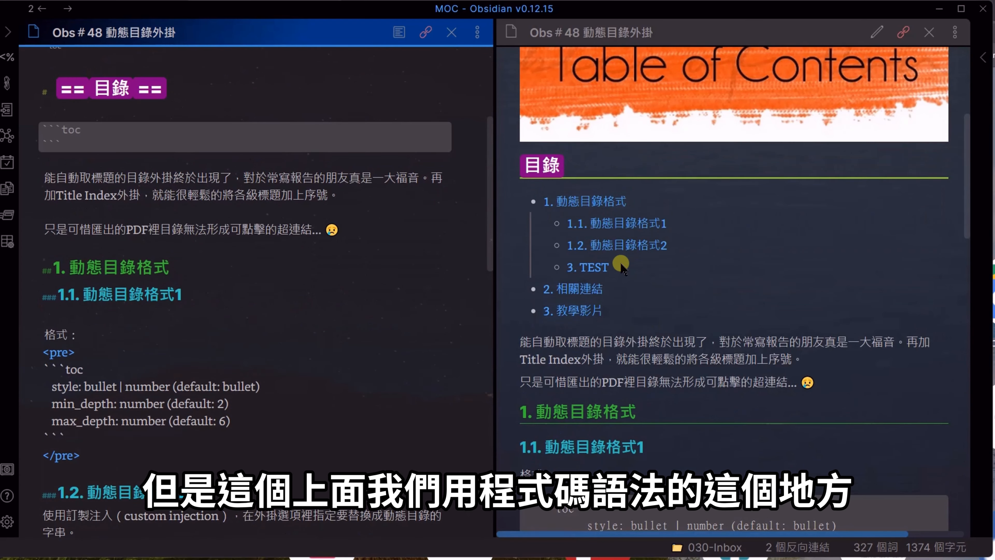
click(597, 265)
drag(84, 355, 34, 355)
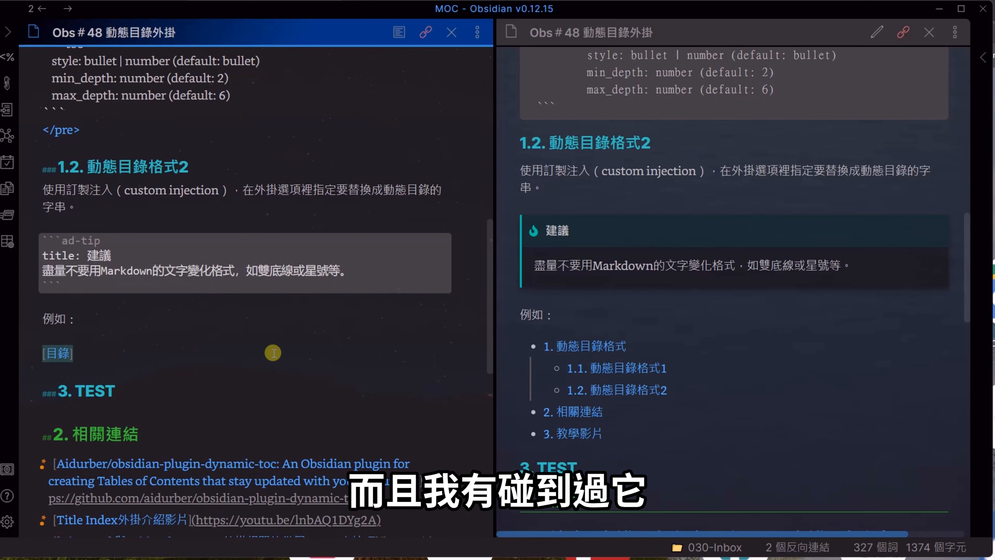
click(151, 353)
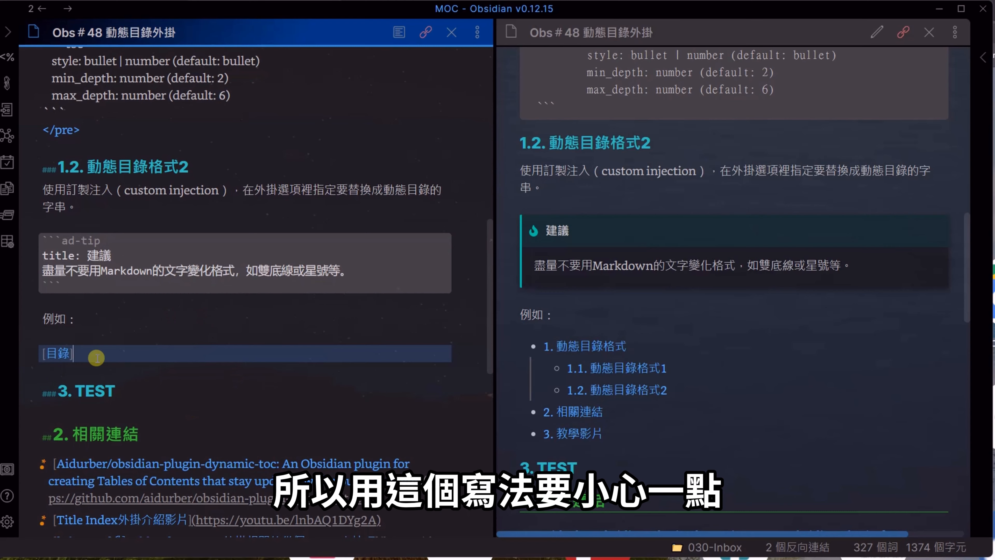
scroll(235, 377, up, 3)
scroll(159, 237, up, 5)
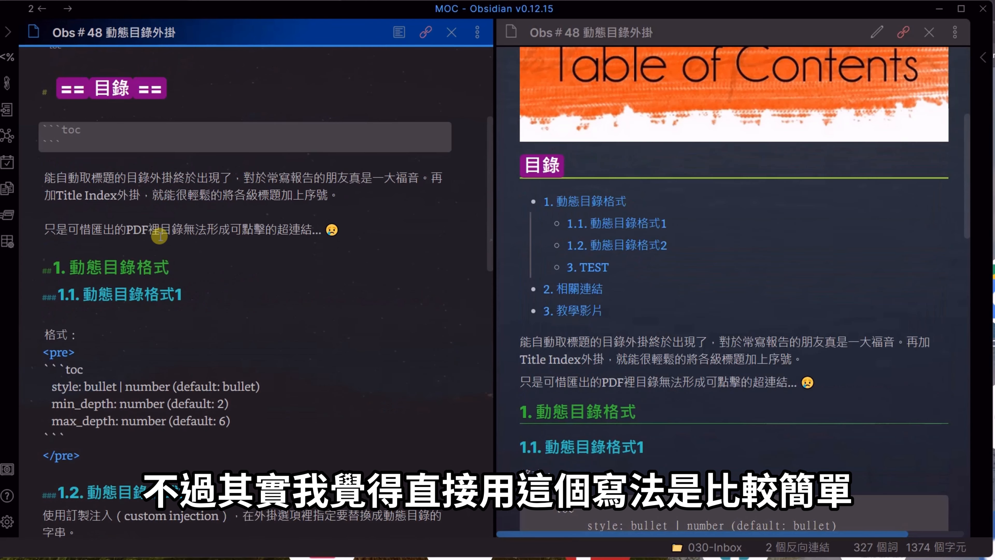
drag(42, 123, 56, 144)
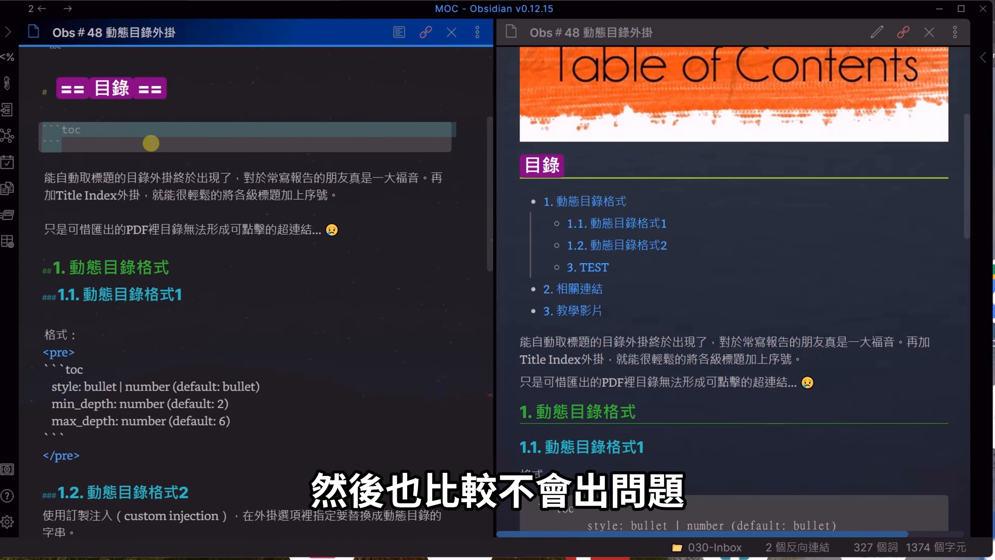
click(147, 134)
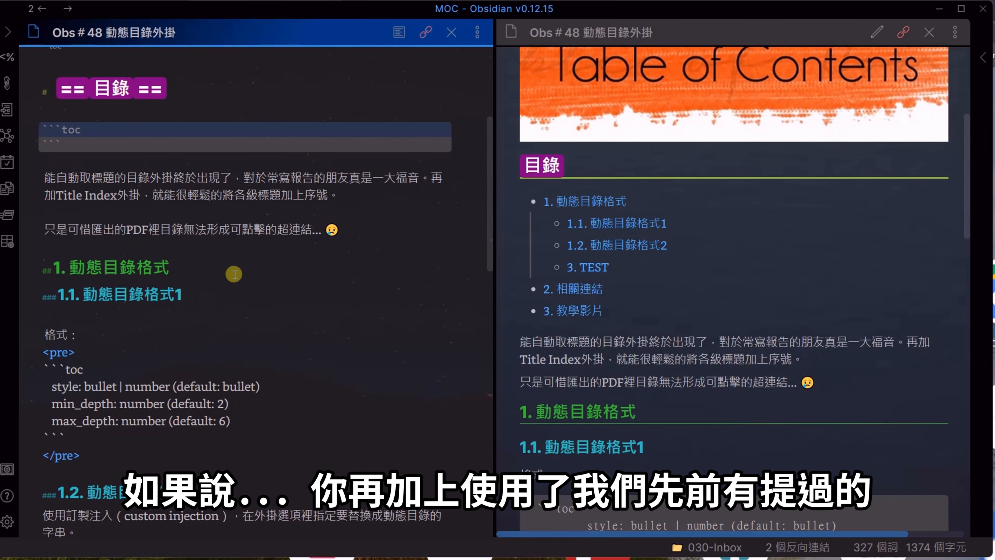
Review the Title Index plugin mention in the introduction and the numbered headings 1 and 1.1 beneath it.
scroll(351, 245, up, 5)
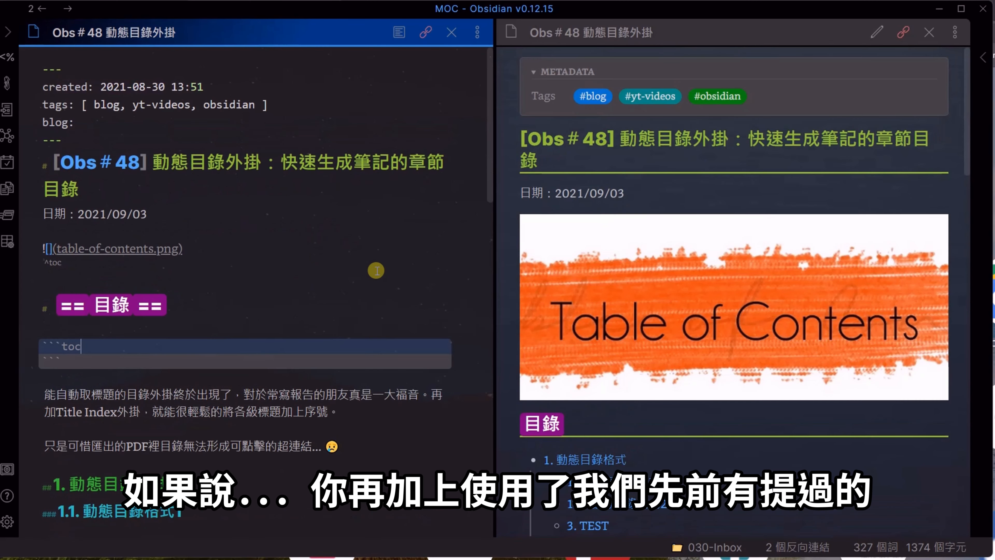
scroll(376, 270, down, 5)
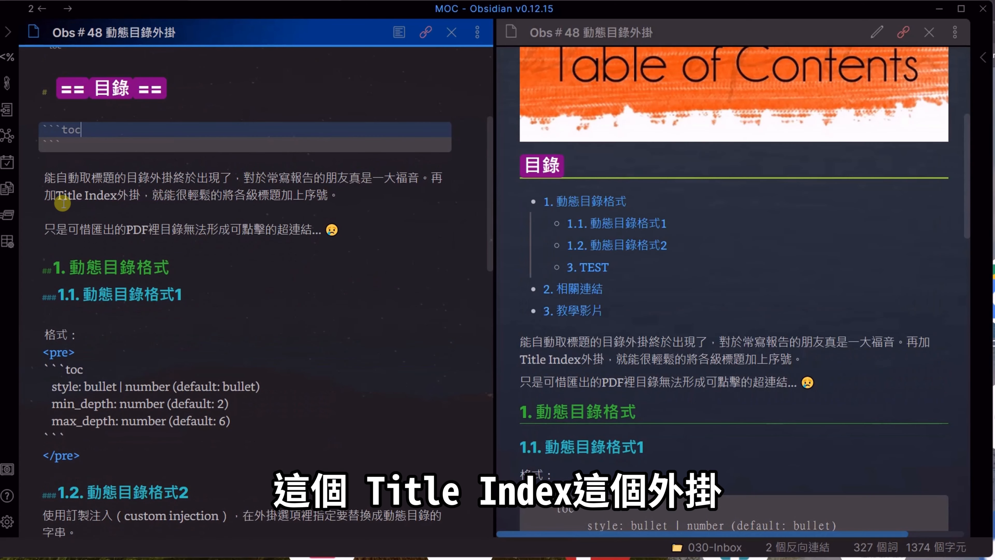
click(57, 189)
drag(57, 189, 112, 195)
click(152, 199)
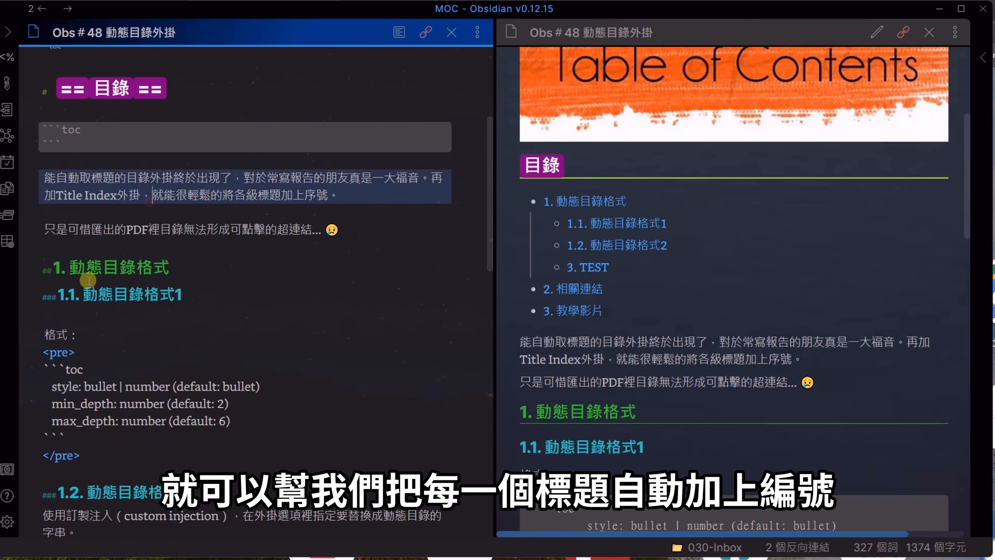
drag(53, 265, 172, 270)
drag(49, 292, 186, 291)
click(187, 260)
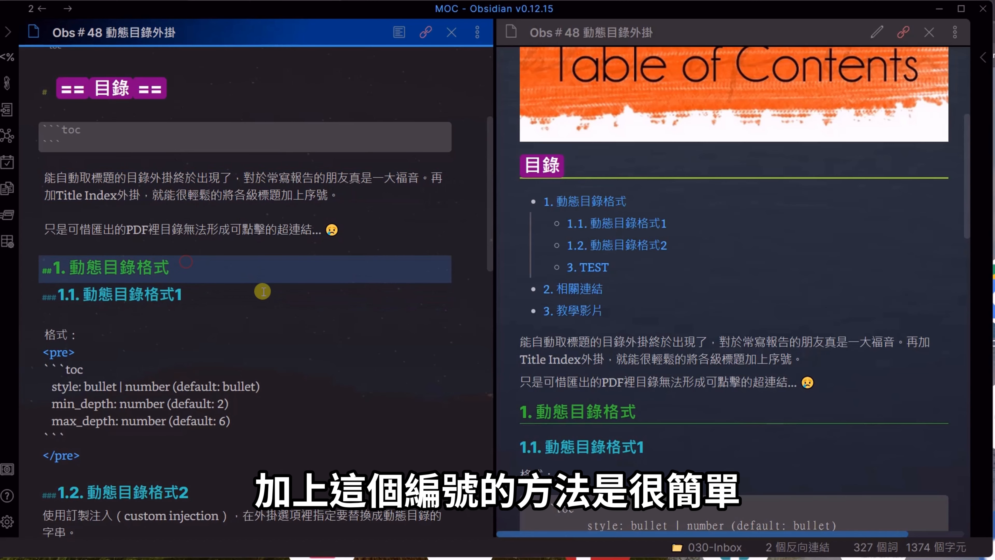
Renumber the note's headings, including TEST, with the obsidian-title-index: add-markdown-index command.
scroll(266, 293, down, 5)
scroll(266, 293, down, 5)
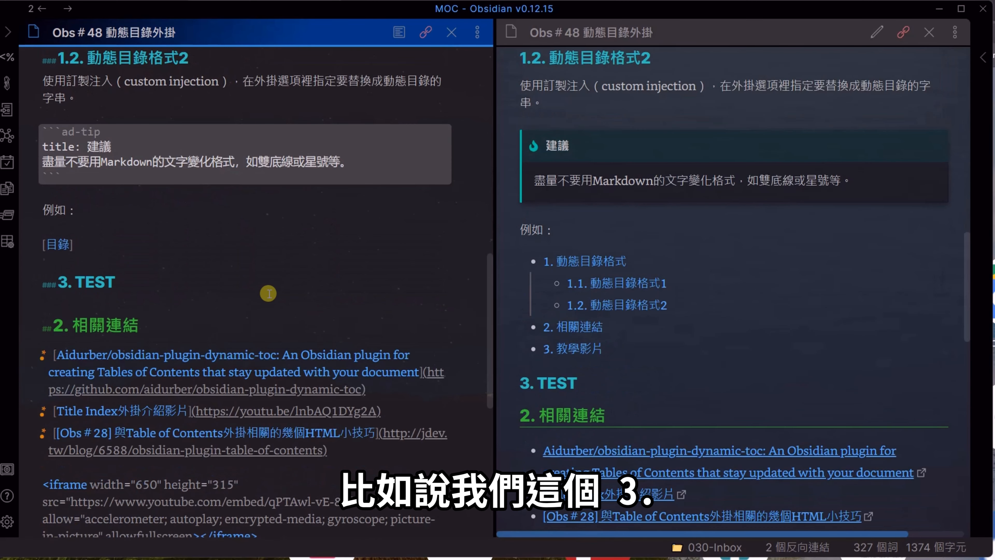
triple_click(103, 283)
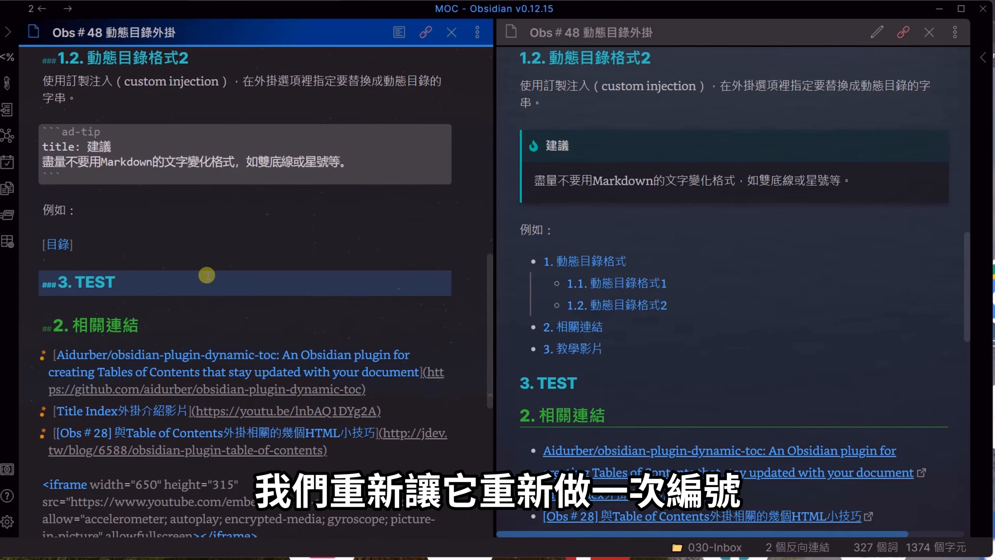
key(ctrl+p)
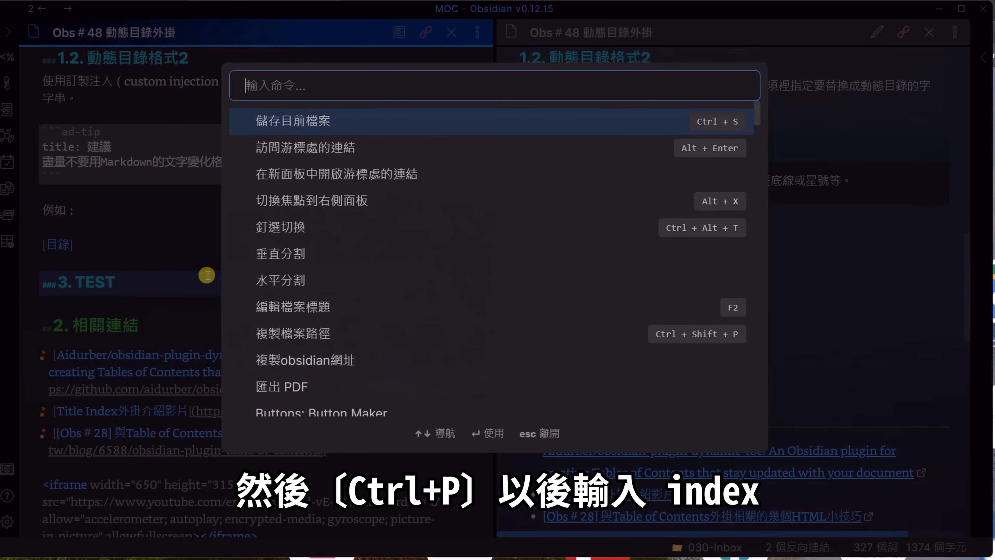
text(index)
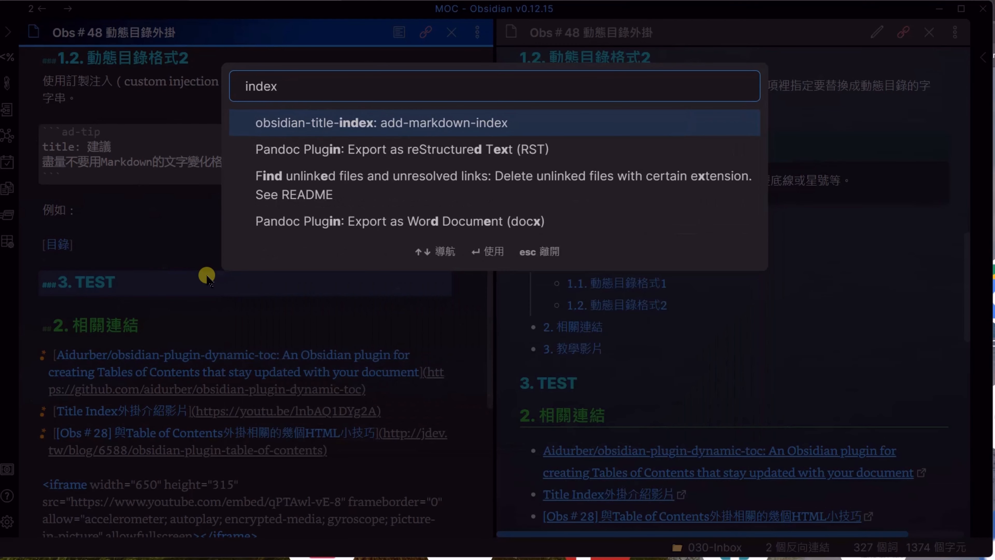
click(377, 125)
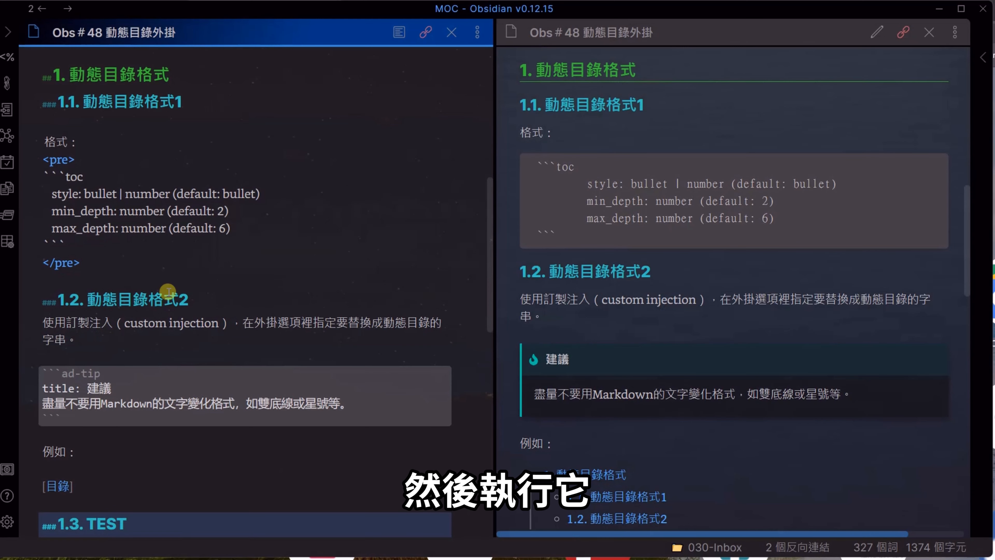
scroll(168, 283, down, 5)
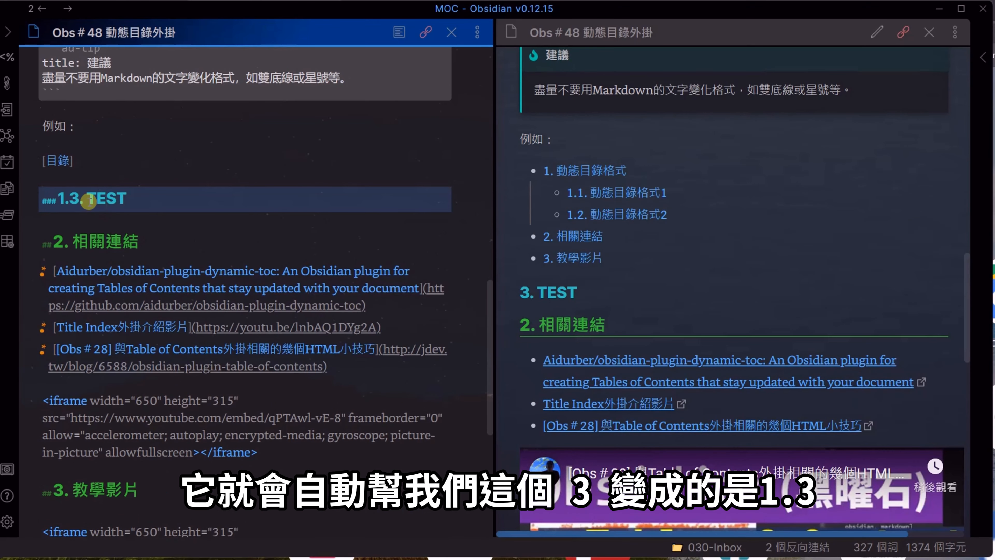
Check the TEST entry in the rendered 目錄 list and the introduction's remark about exported PDF links.
scroll(287, 282, up, 10)
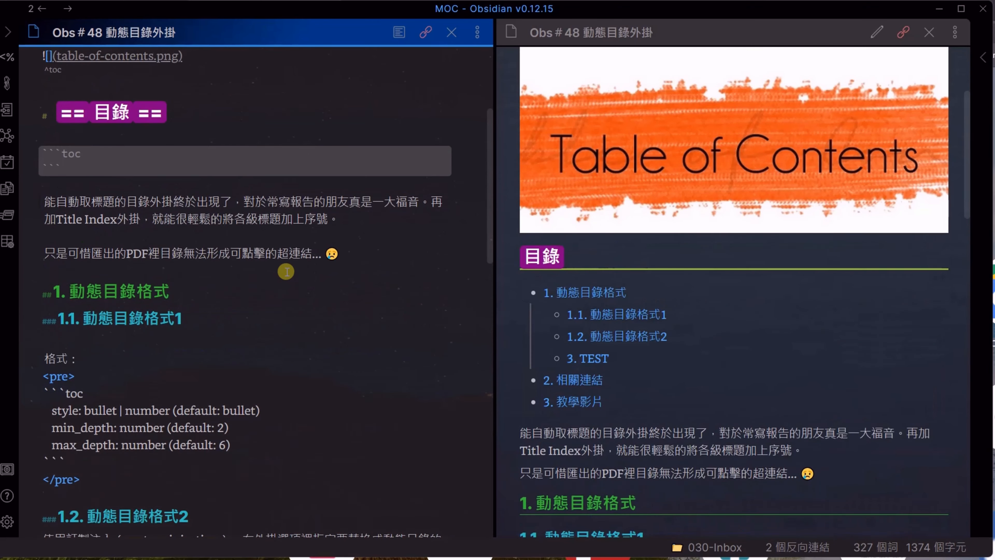
click(266, 362)
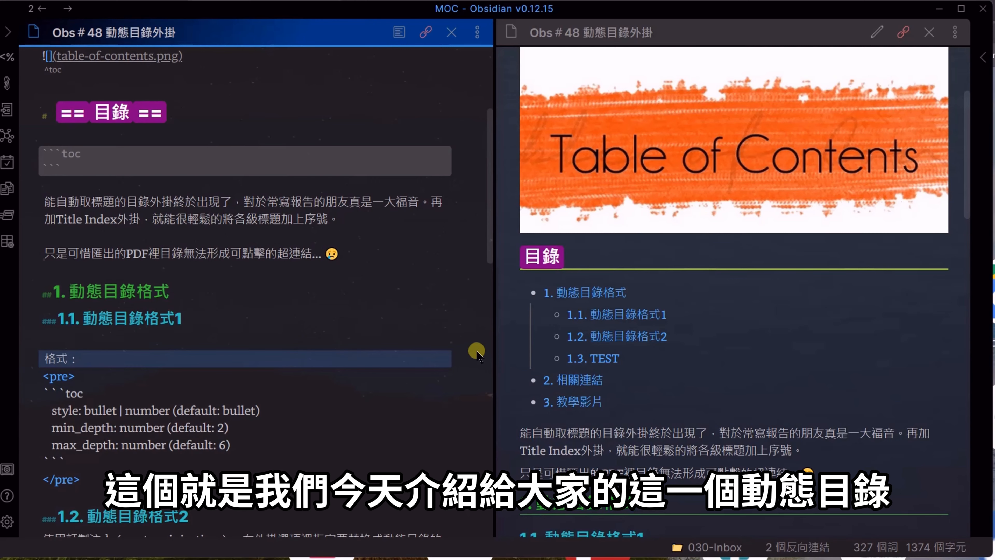
scroll(434, 363, up, 5)
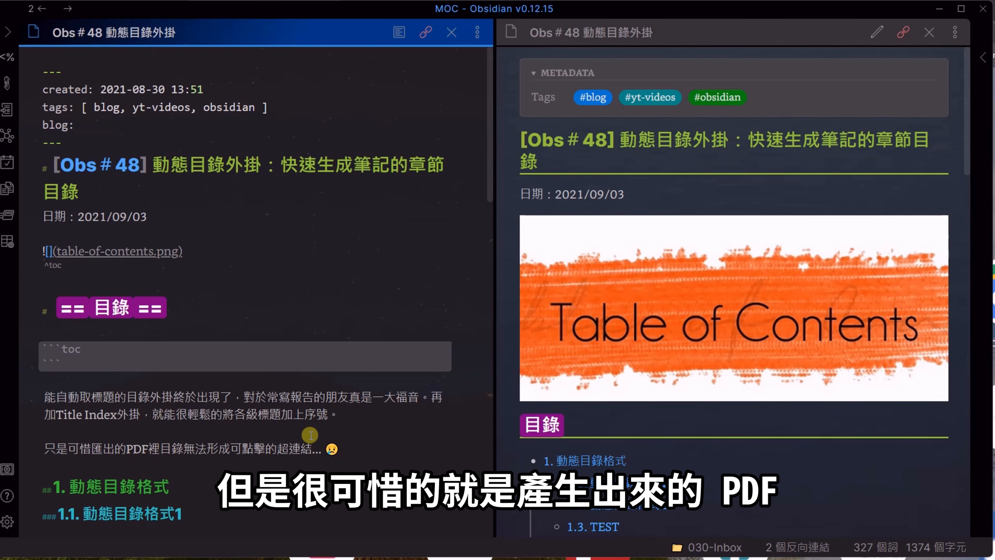
scroll(315, 433, down, 5)
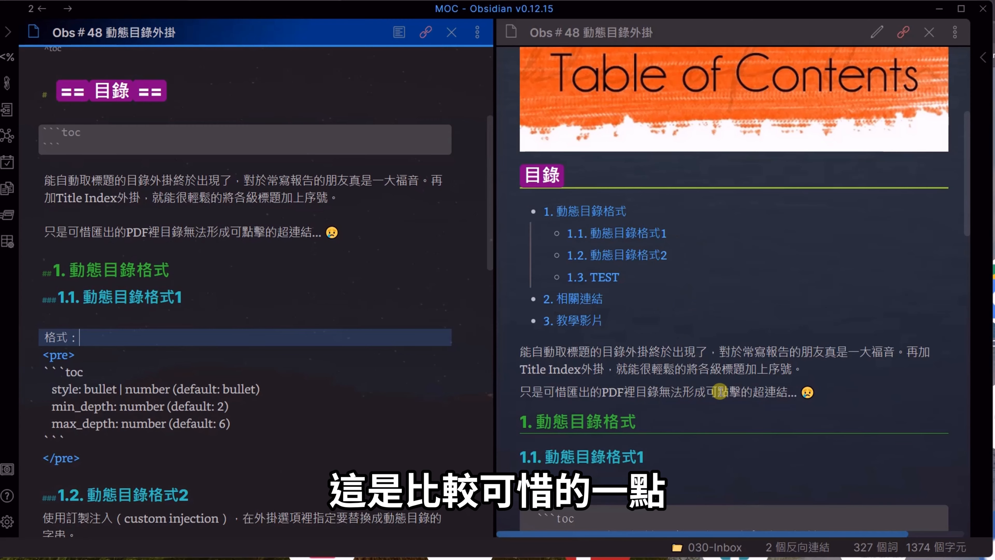
scroll(266, 399, up, 5)
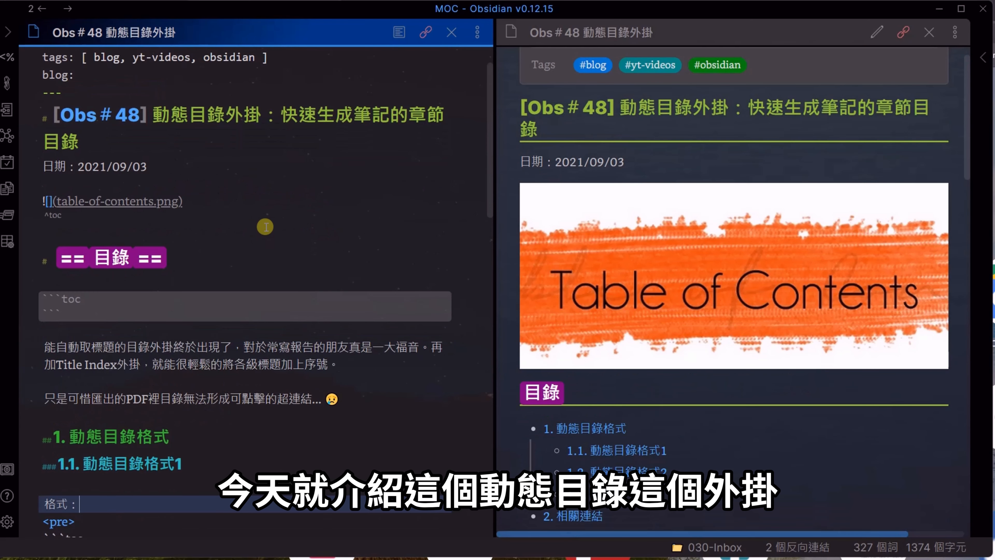